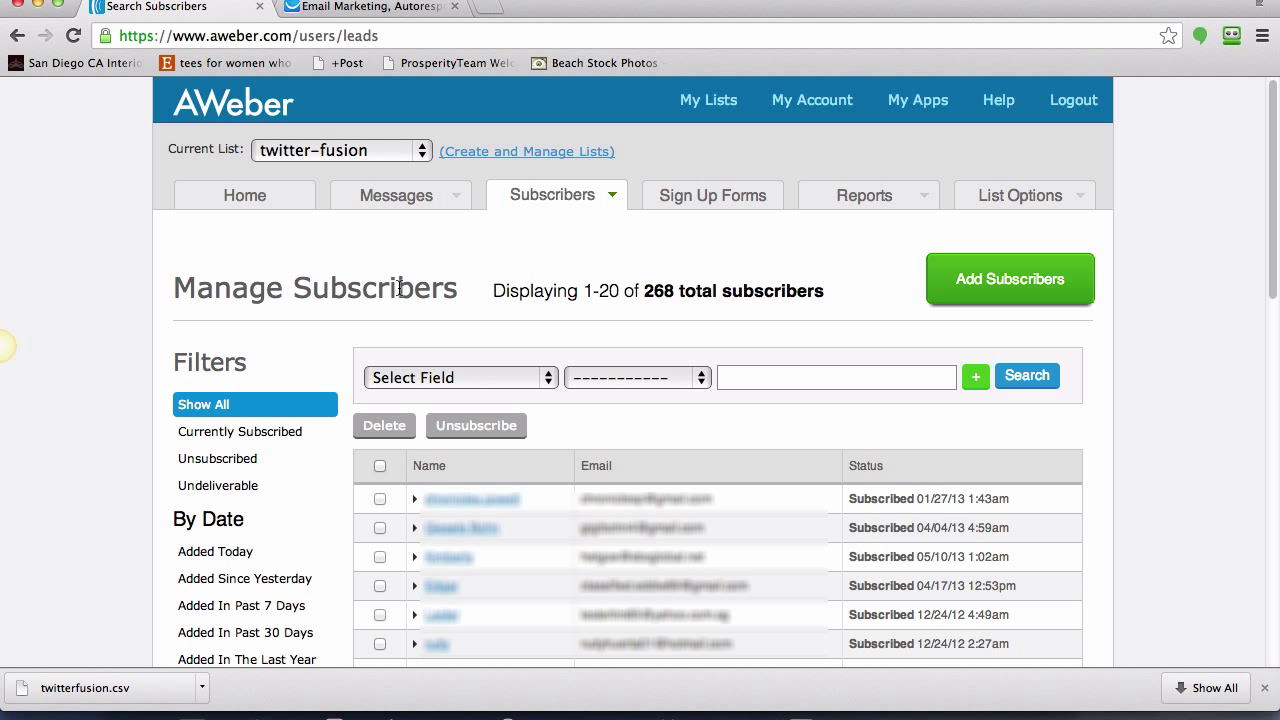
Start saving the twitter-fusion list's subscriber CSV export into the Email Subscribers folder.
{"action": "mouse_move", "coordinate": [556, 203]}
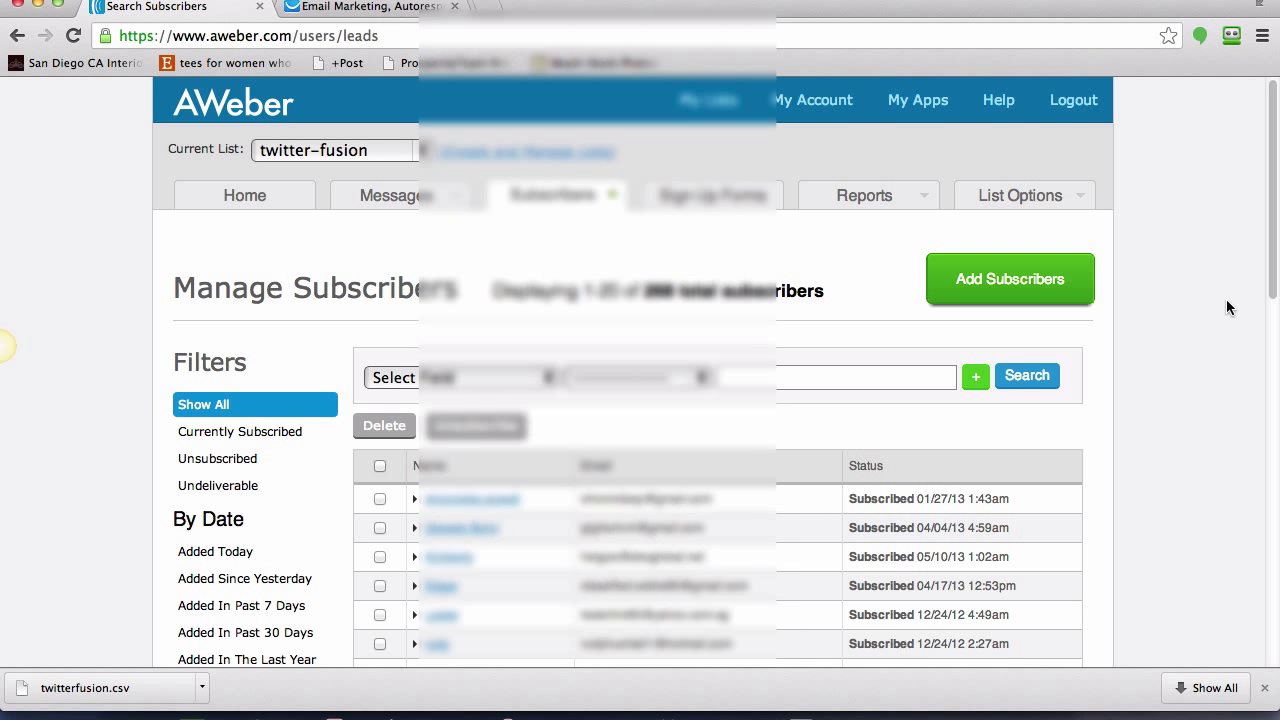
{"action": "left_click_drag", "start_coordinate": [1274, 288], "coordinate": [1276, 640]}
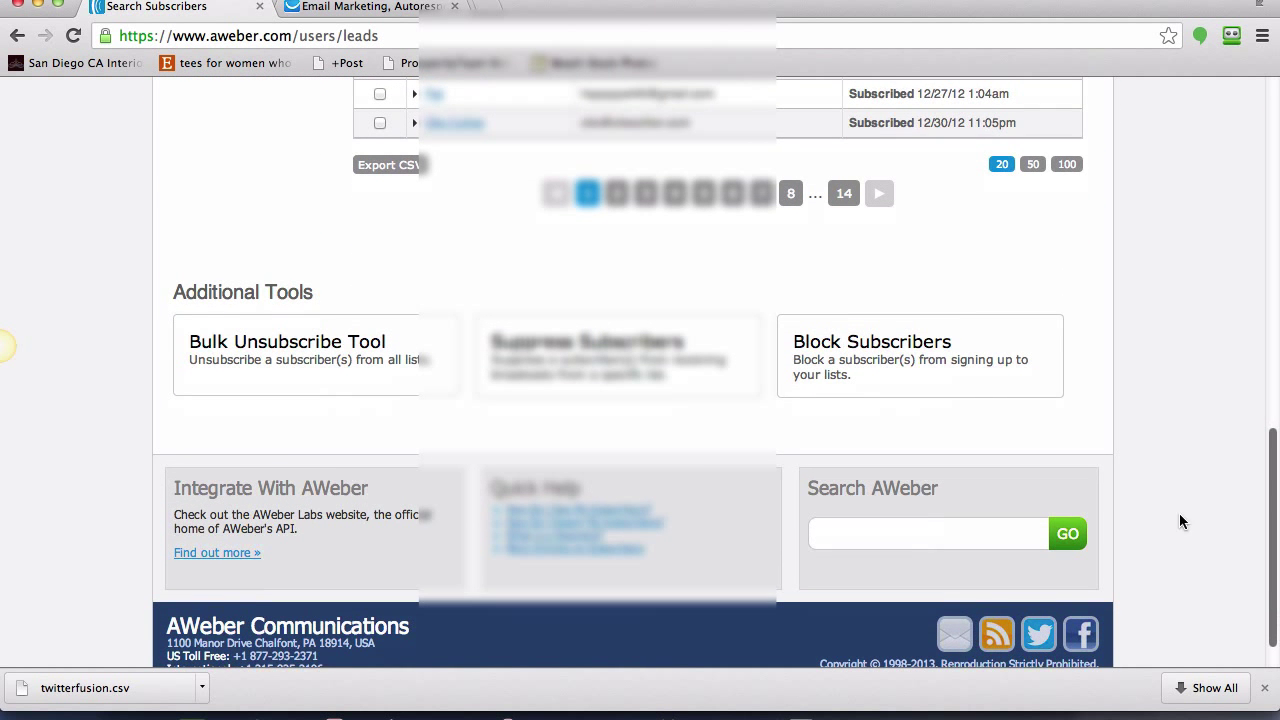
{"action": "right_click", "coordinate": [392, 168]}
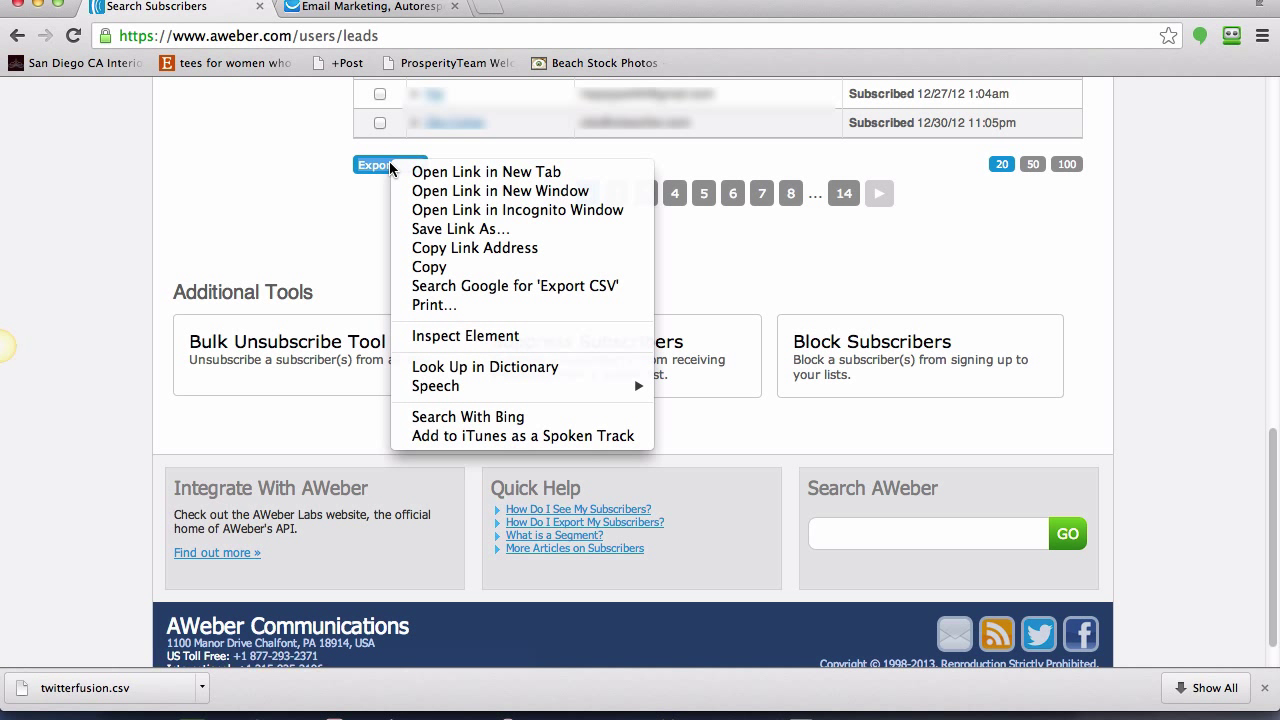
{"action": "left_click", "coordinate": [453, 229]}
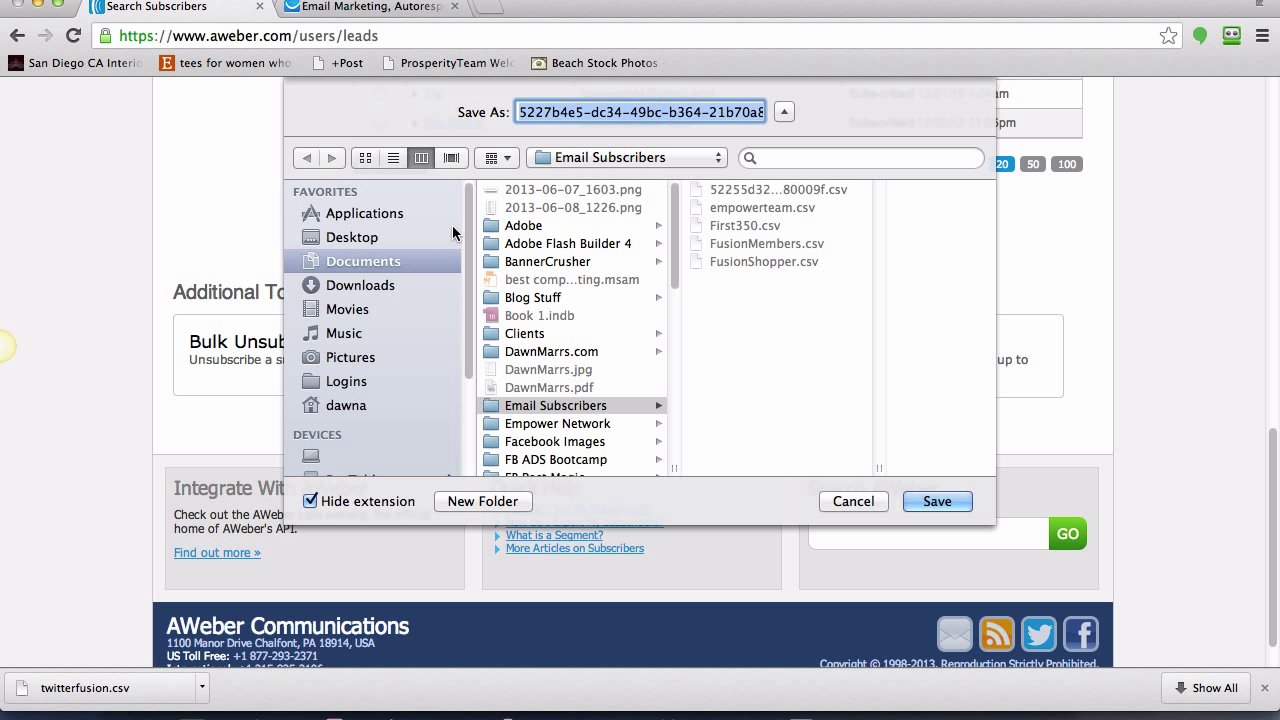
{"action": "left_click", "coordinate": [547, 405]}
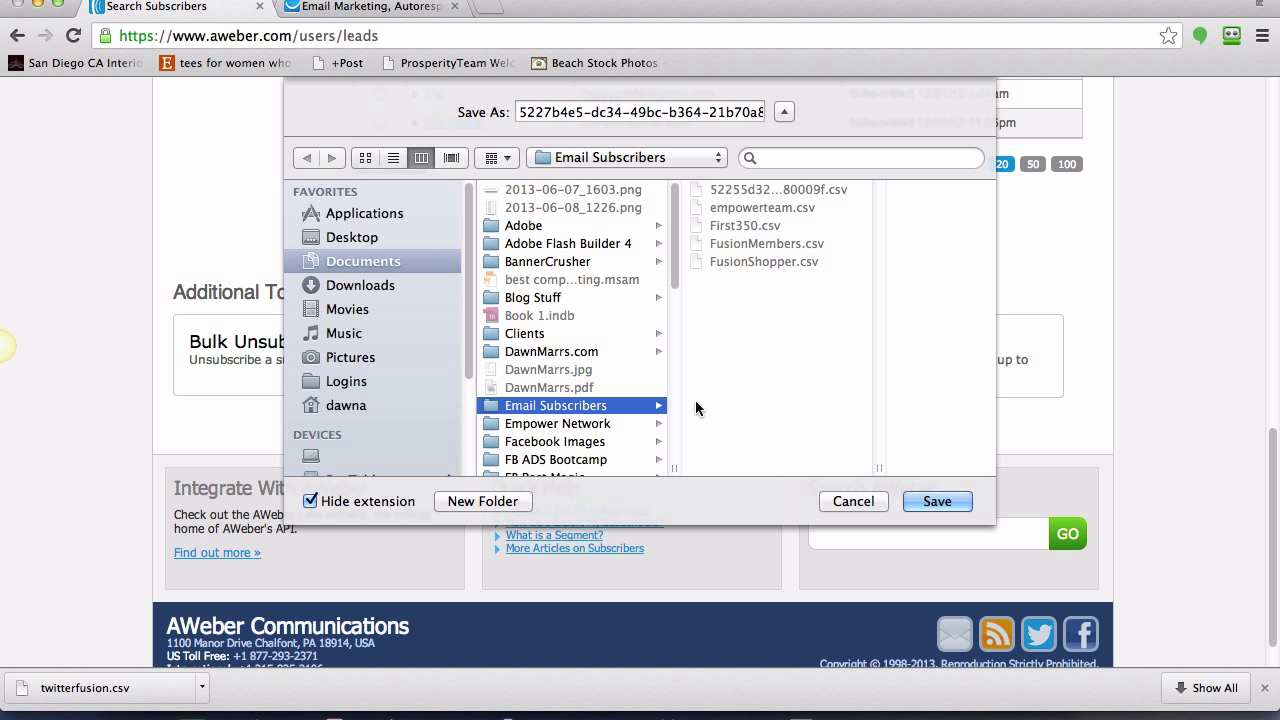
Name the export file twitterfusion, save it, and dismiss the browser's download bar.
{"action": "left_click", "coordinate": [615, 112]}
{"action": "triple_click", "coordinate": [615, 112]}
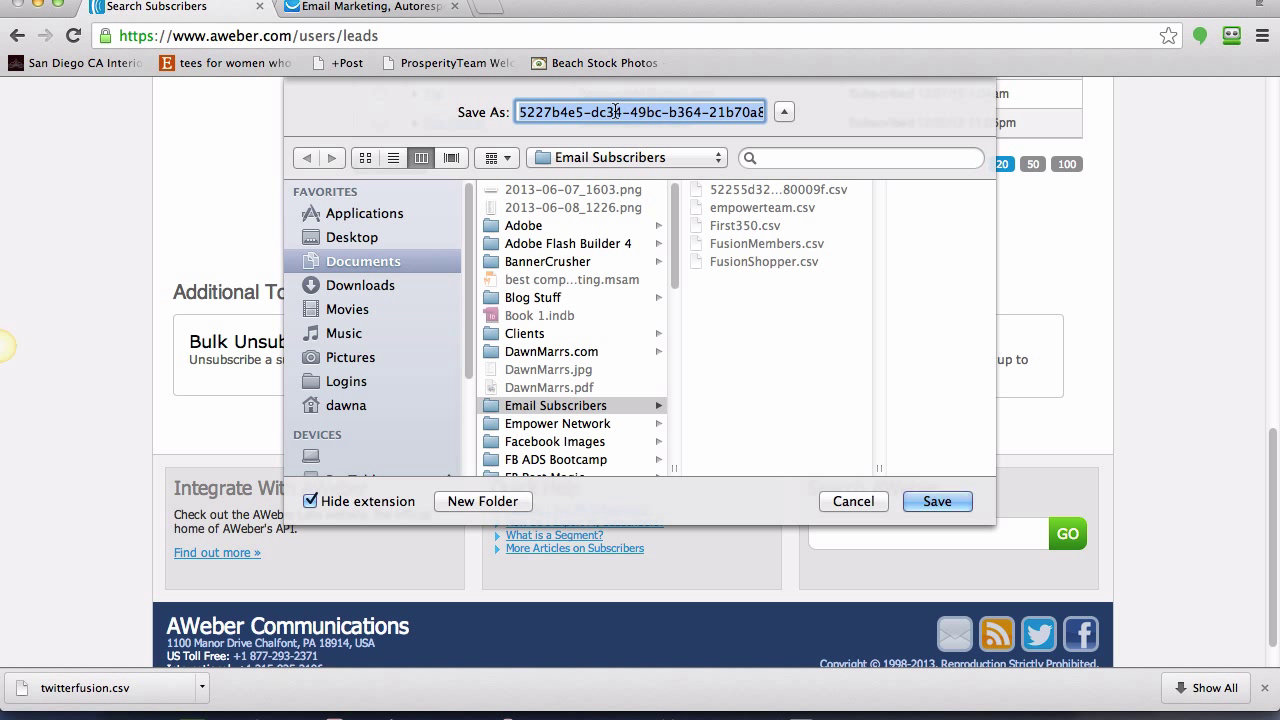
{"action": "type", "text": "twi"}
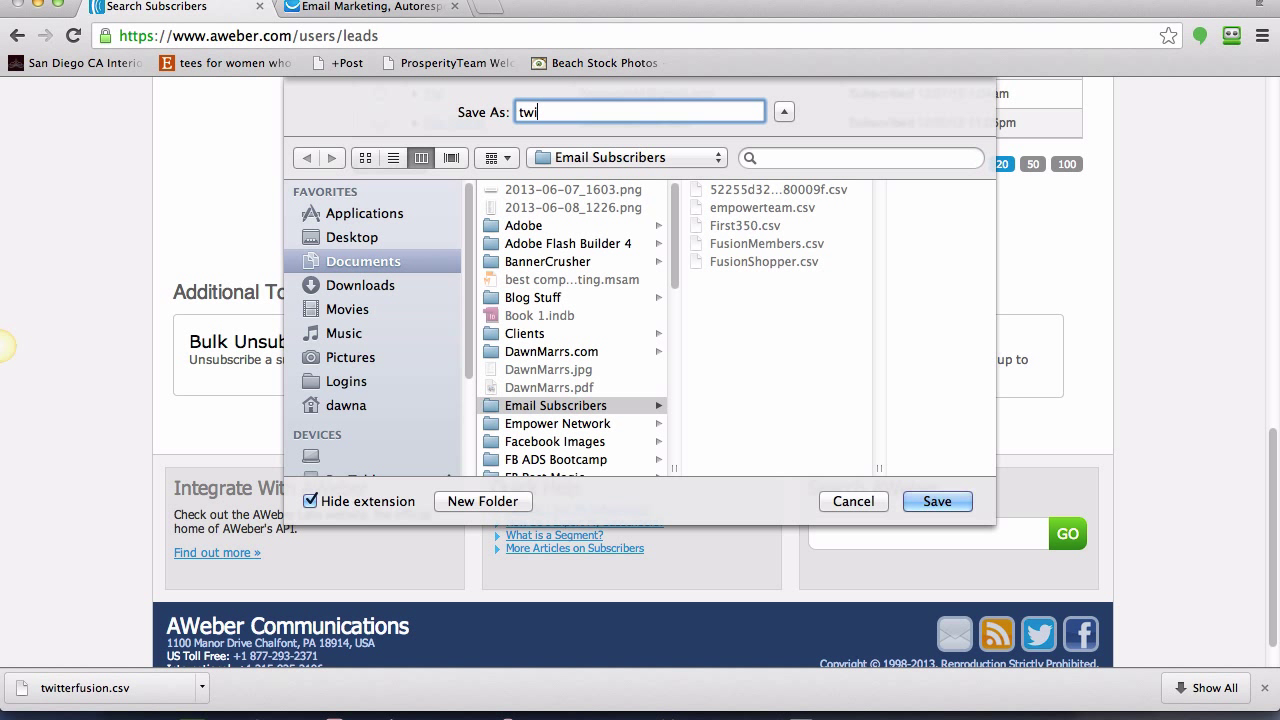
{"action": "type", "text": "tterfusion"}
{"action": "left_click", "coordinate": [939, 501]}
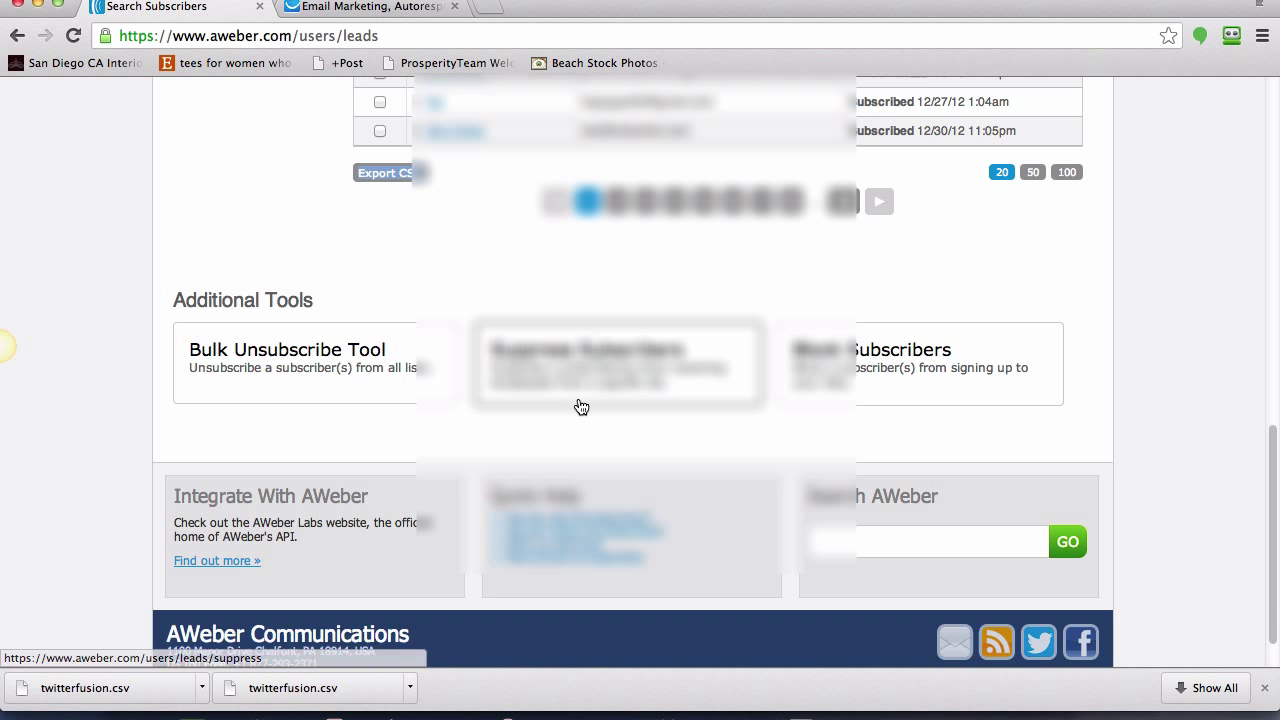
{"action": "scroll", "coordinate": [620, 425], "scroll_direction": "up", "scroll_amount": 1}
{"action": "left_click", "coordinate": [1265, 698]}
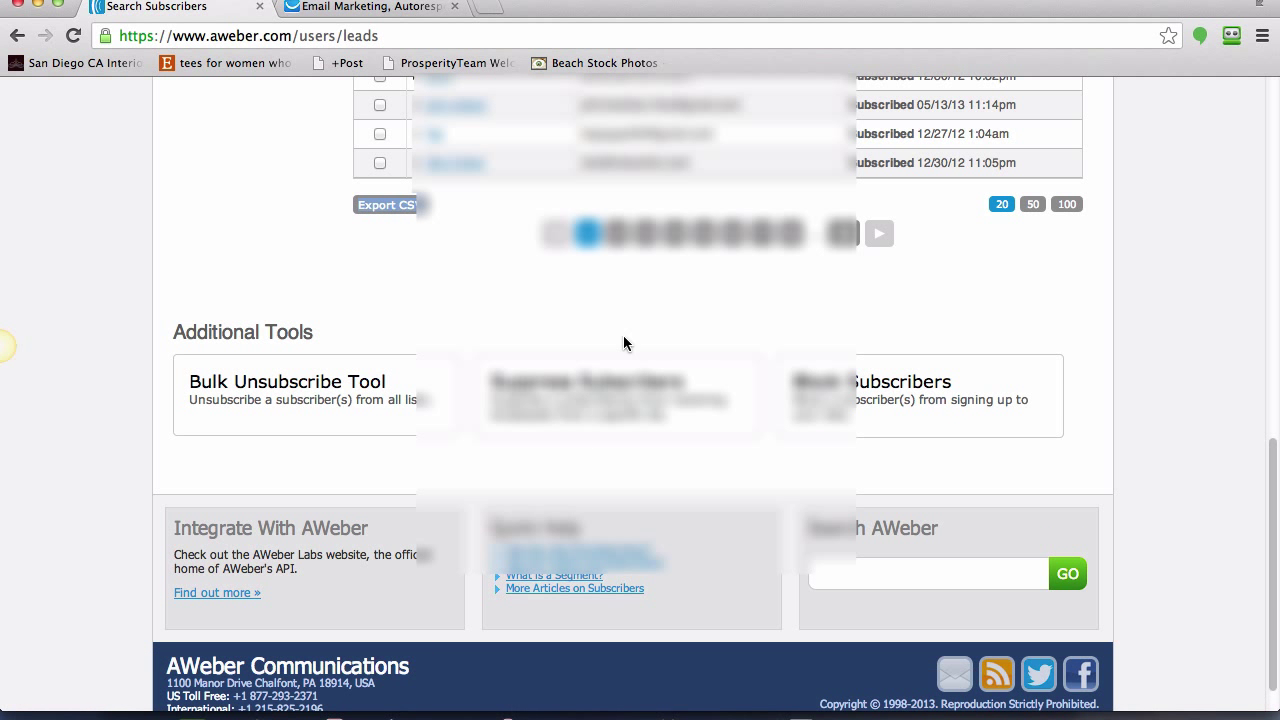
{"action": "scroll", "coordinate": [537, 320], "scroll_direction": "up", "scroll_amount": 5}
Switch to GetResponse and create a new campaign named twitterfusion.
{"action": "left_click", "coordinate": [400, 6]}
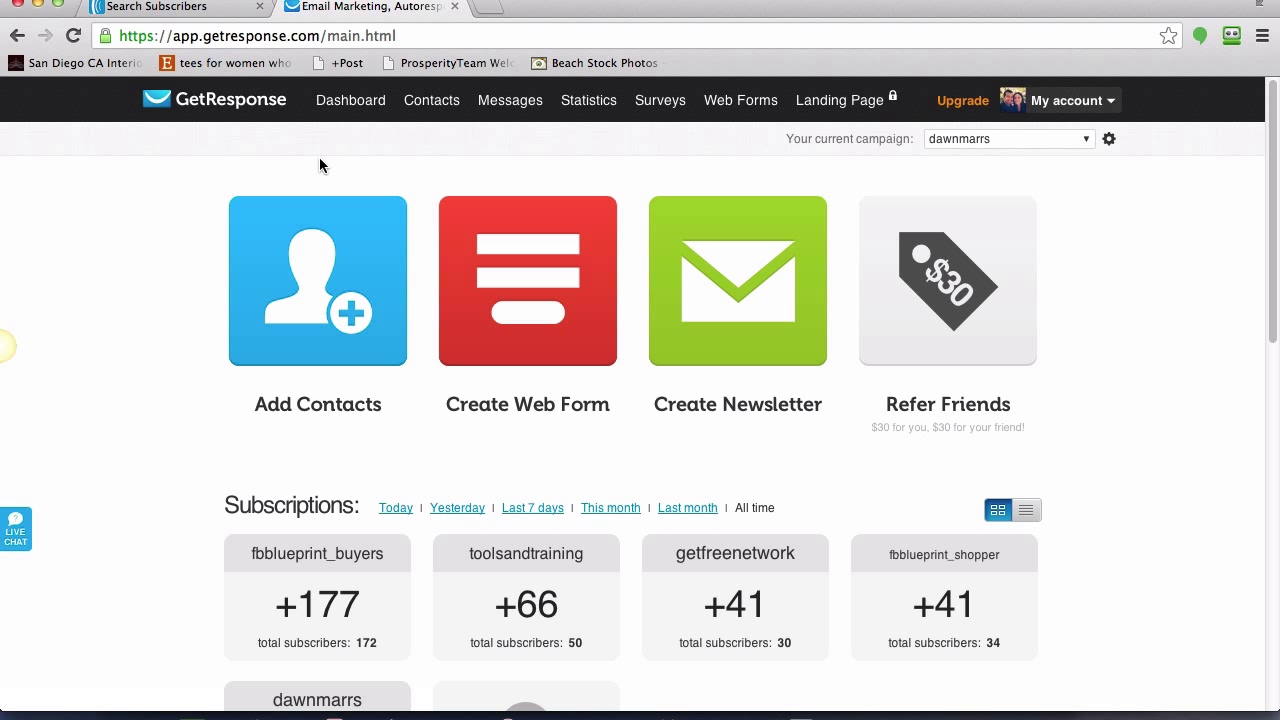
{"action": "left_click", "coordinate": [1087, 148]}
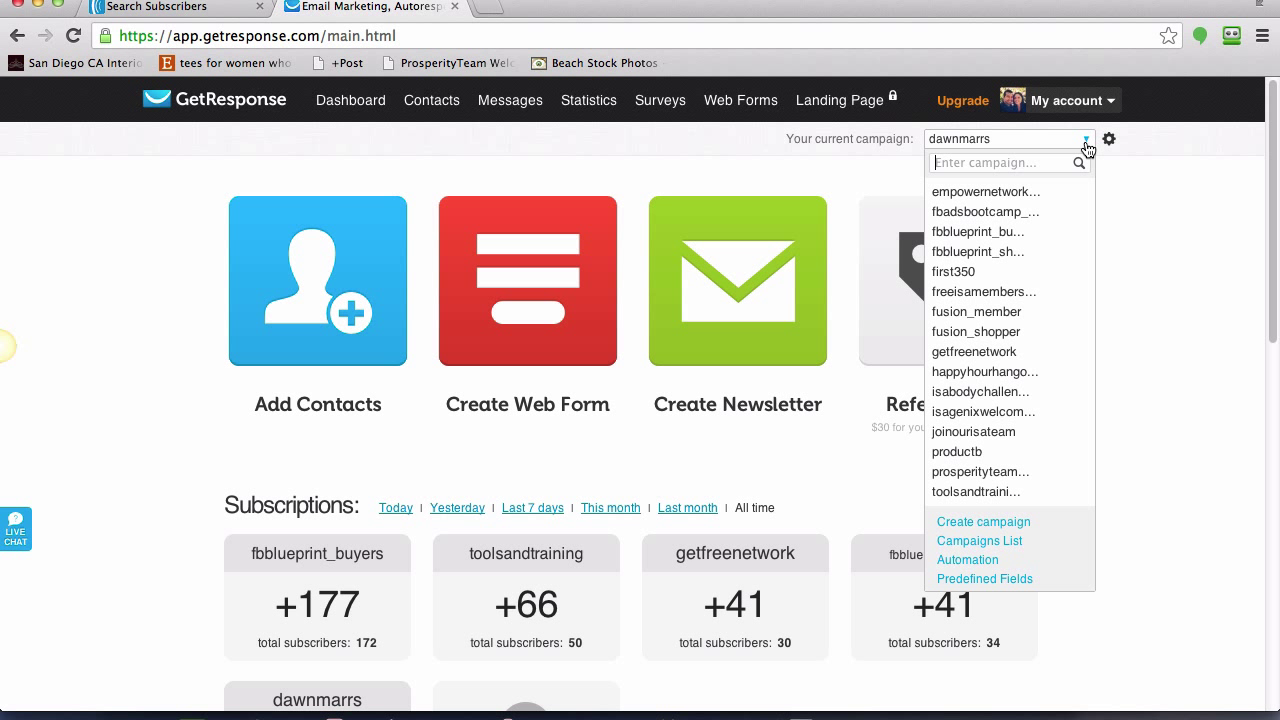
{"action": "left_click", "coordinate": [1004, 524]}
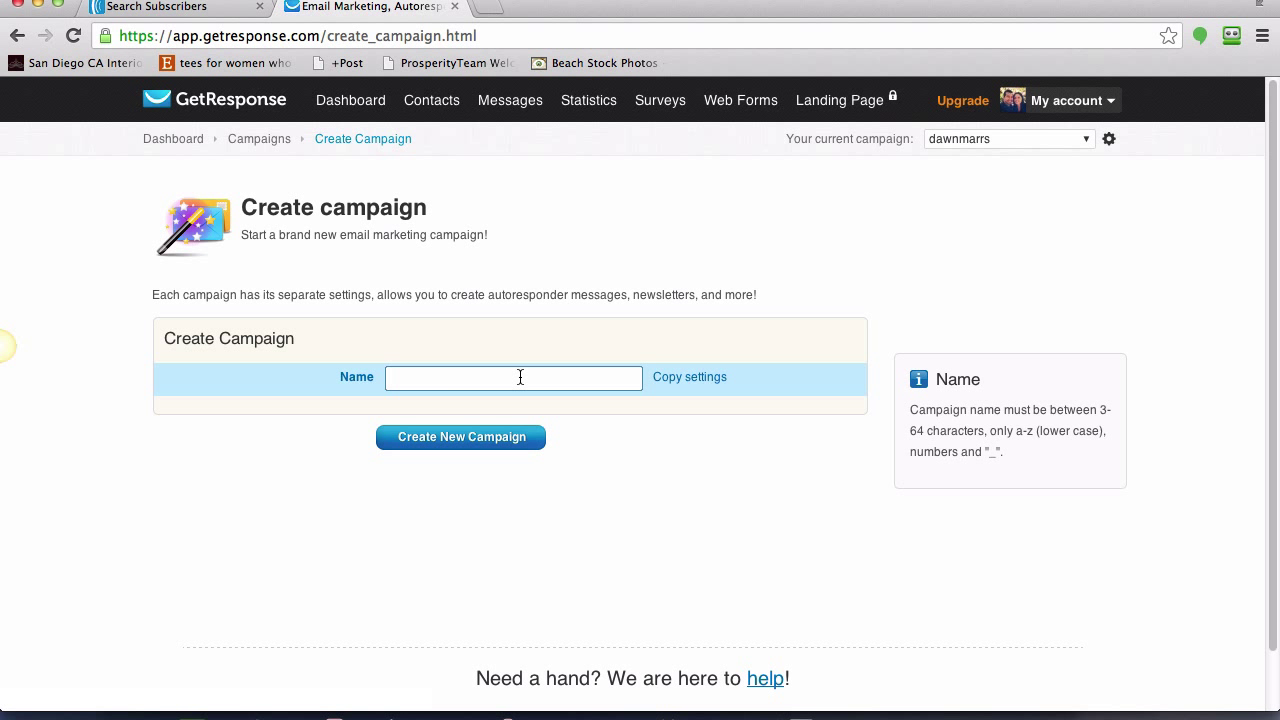
{"action": "left_click", "coordinate": [520, 377]}
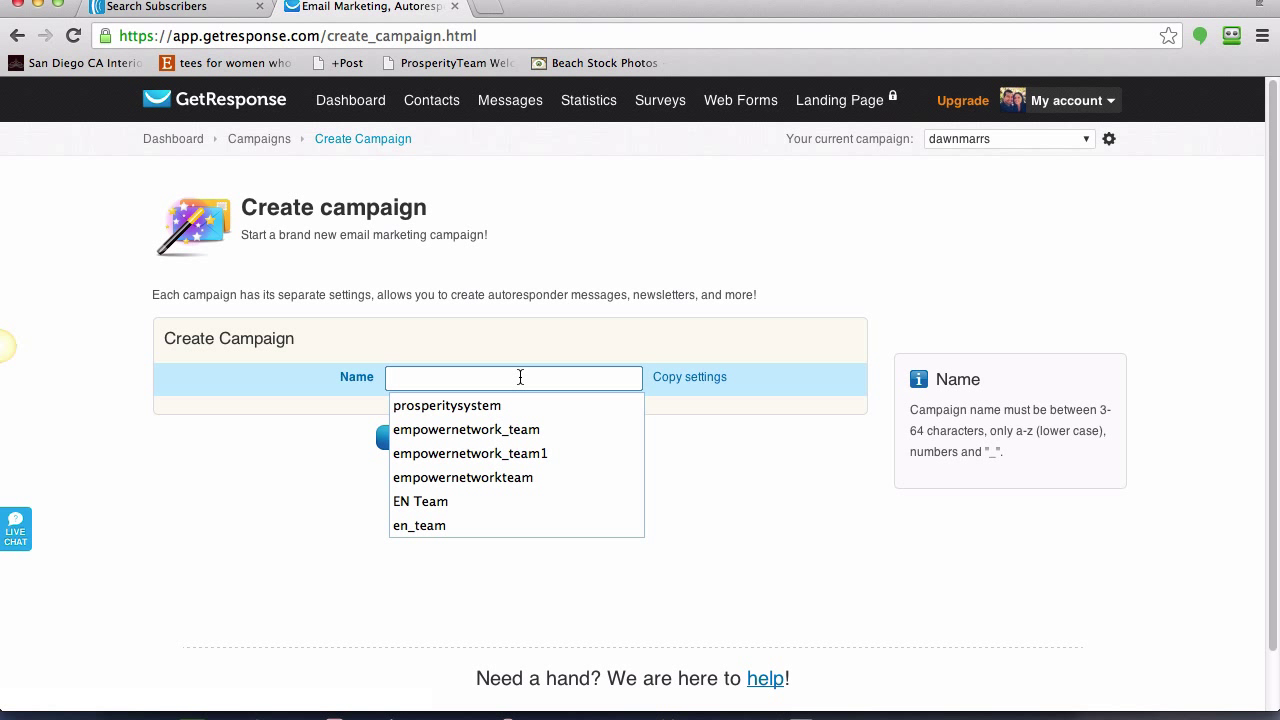
{"action": "type", "text": "ti"}
{"action": "type", "text": "witterfusion"}
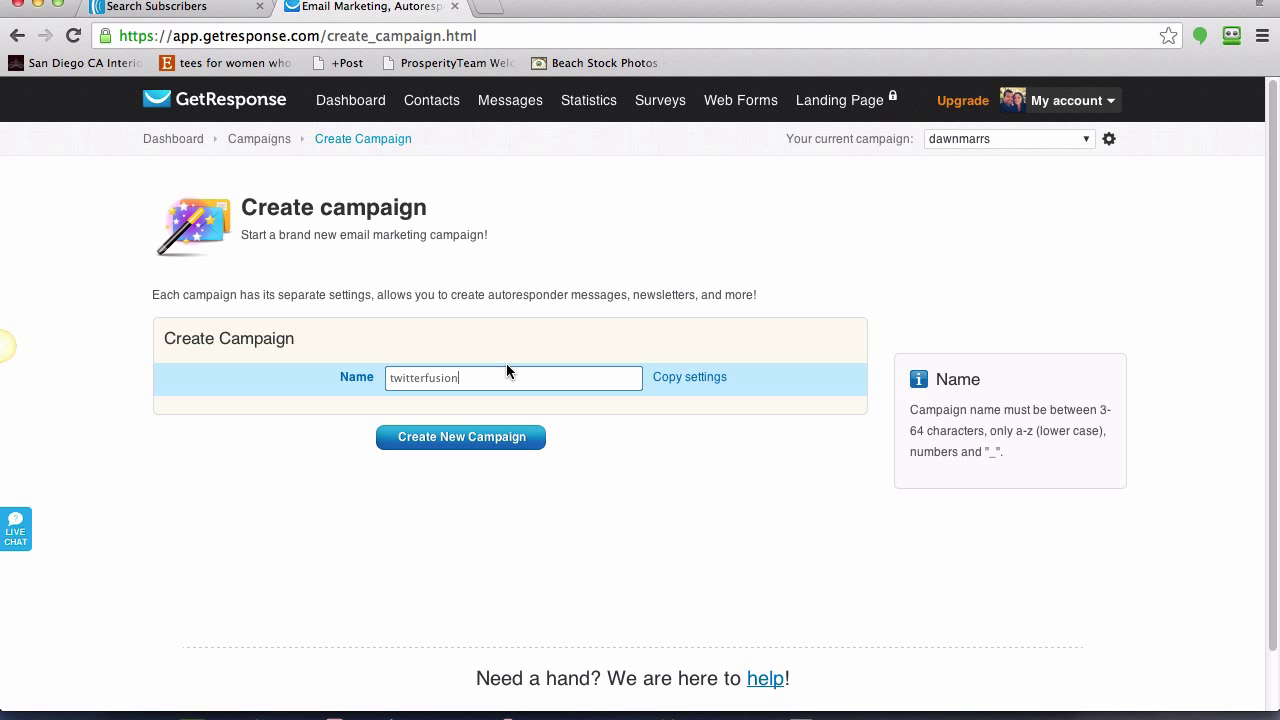
{"action": "left_click", "coordinate": [452, 440]}
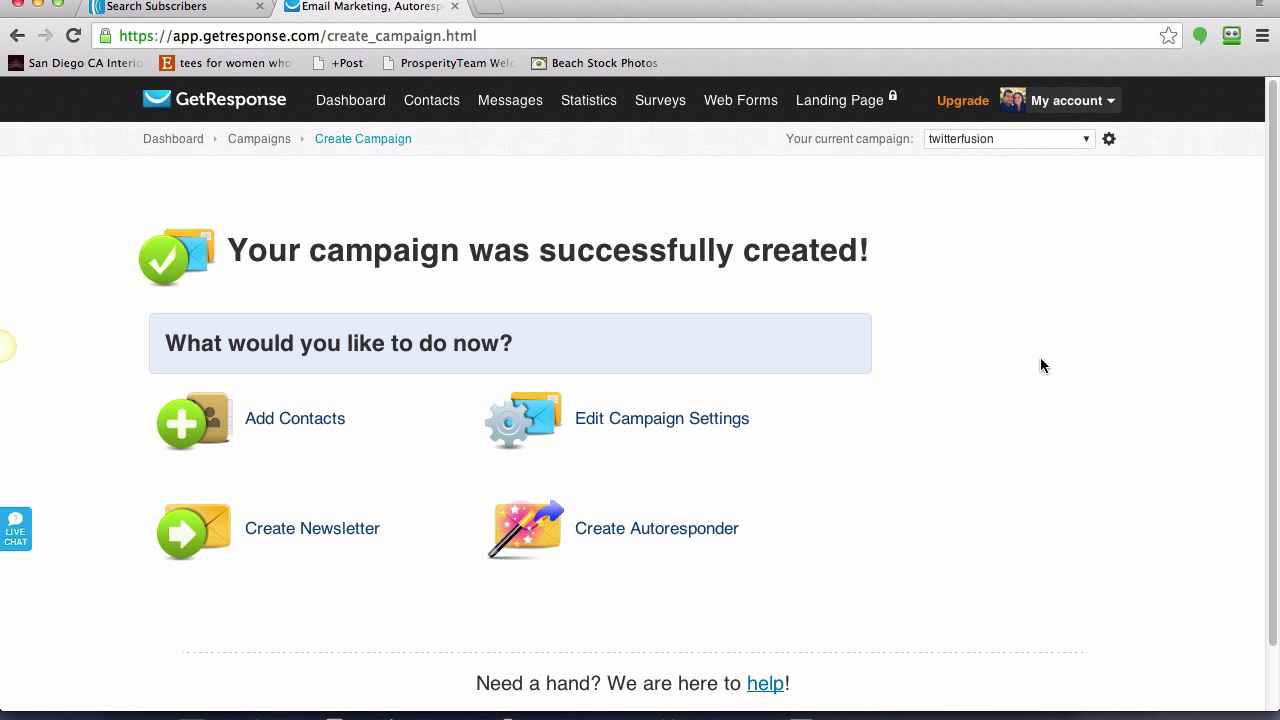
Disable confirmed opt-in for email and web subscriptions in the twitterfusion campaign's permission settings.
{"action": "left_click", "coordinate": [1109, 142]}
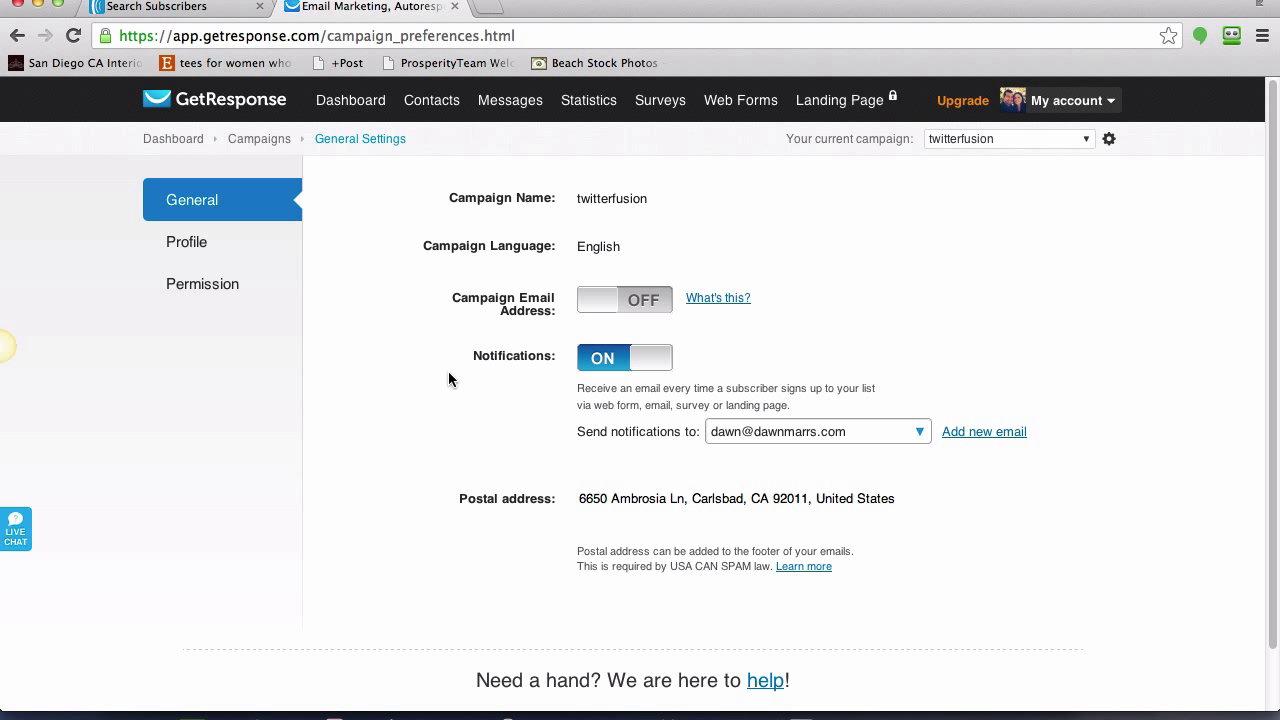
{"action": "left_click", "coordinate": [220, 292]}
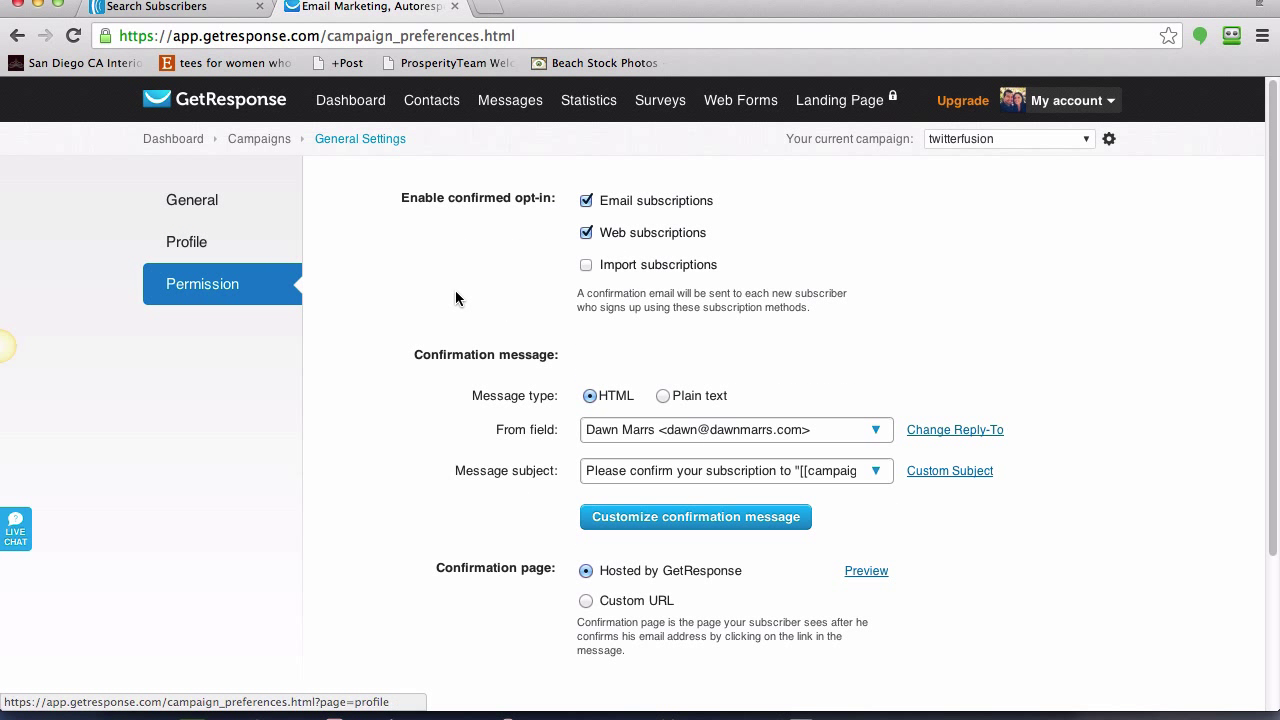
{"action": "left_click", "coordinate": [586, 234]}
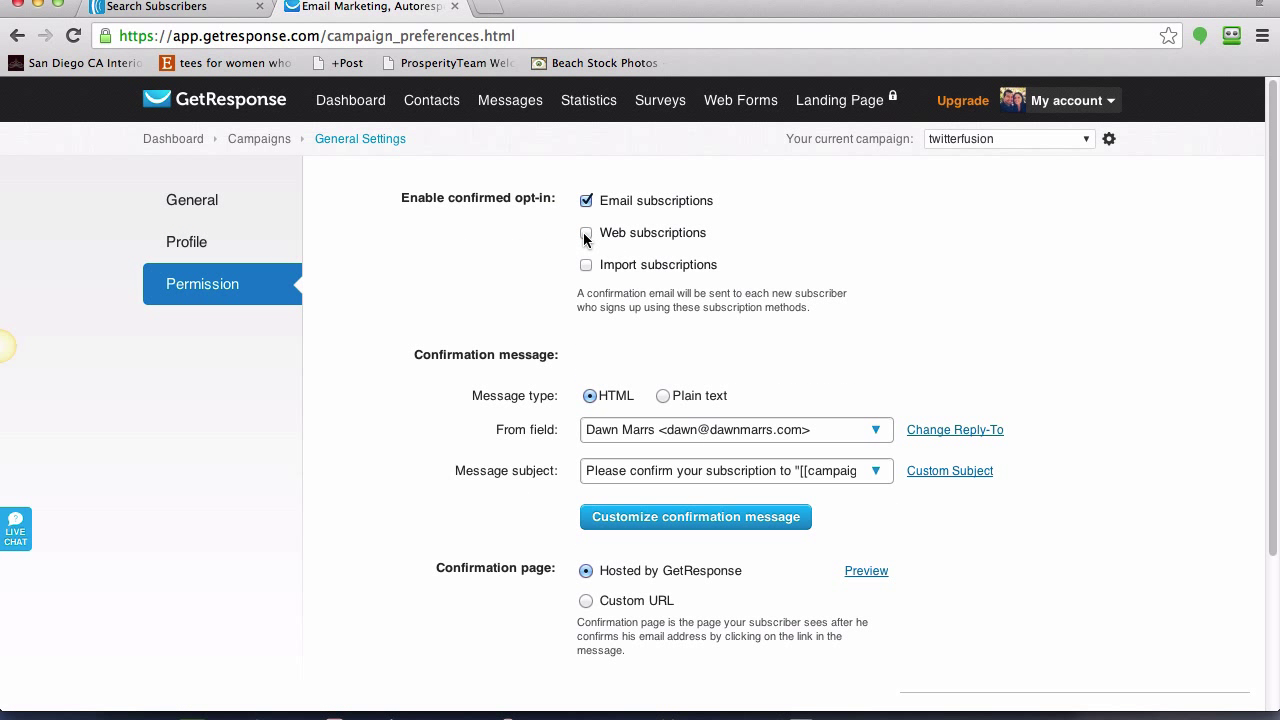
{"action": "left_click", "coordinate": [586, 201]}
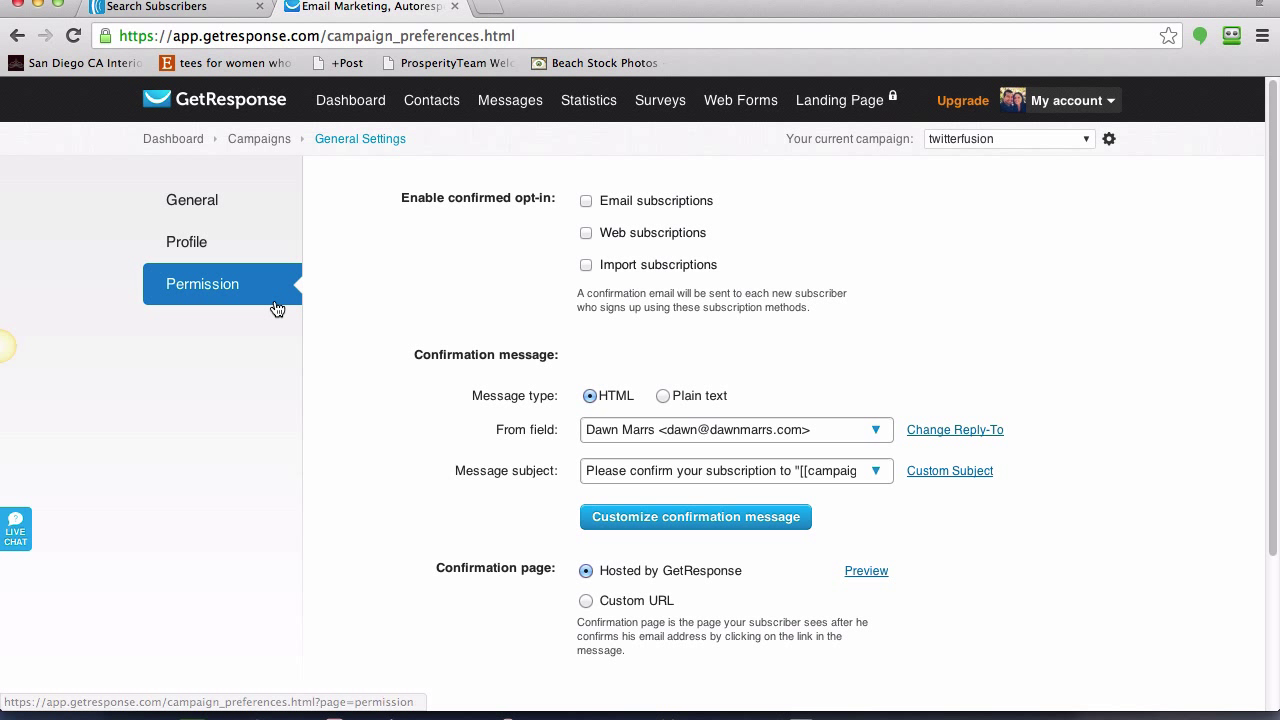
{"action": "scroll", "coordinate": [914, 614], "scroll_direction": "down", "scroll_amount": 3}
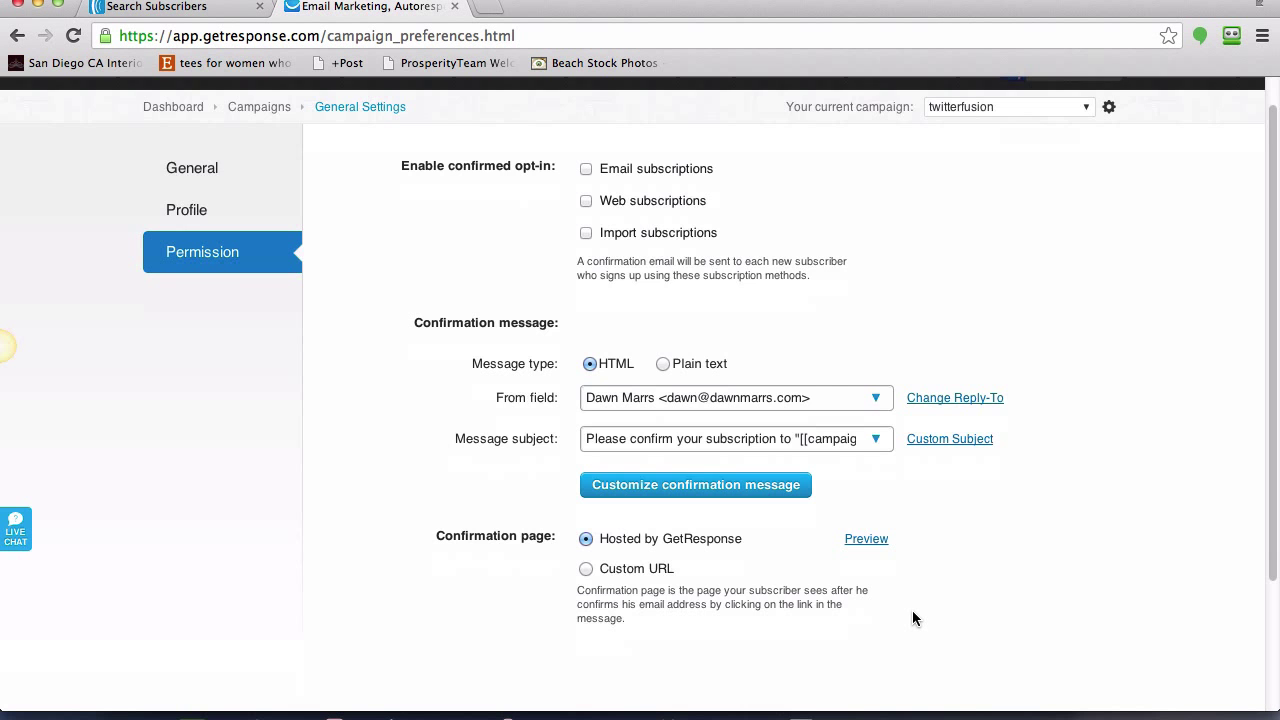
{"action": "scroll", "coordinate": [912, 614], "scroll_direction": "up", "scroll_amount": 3}
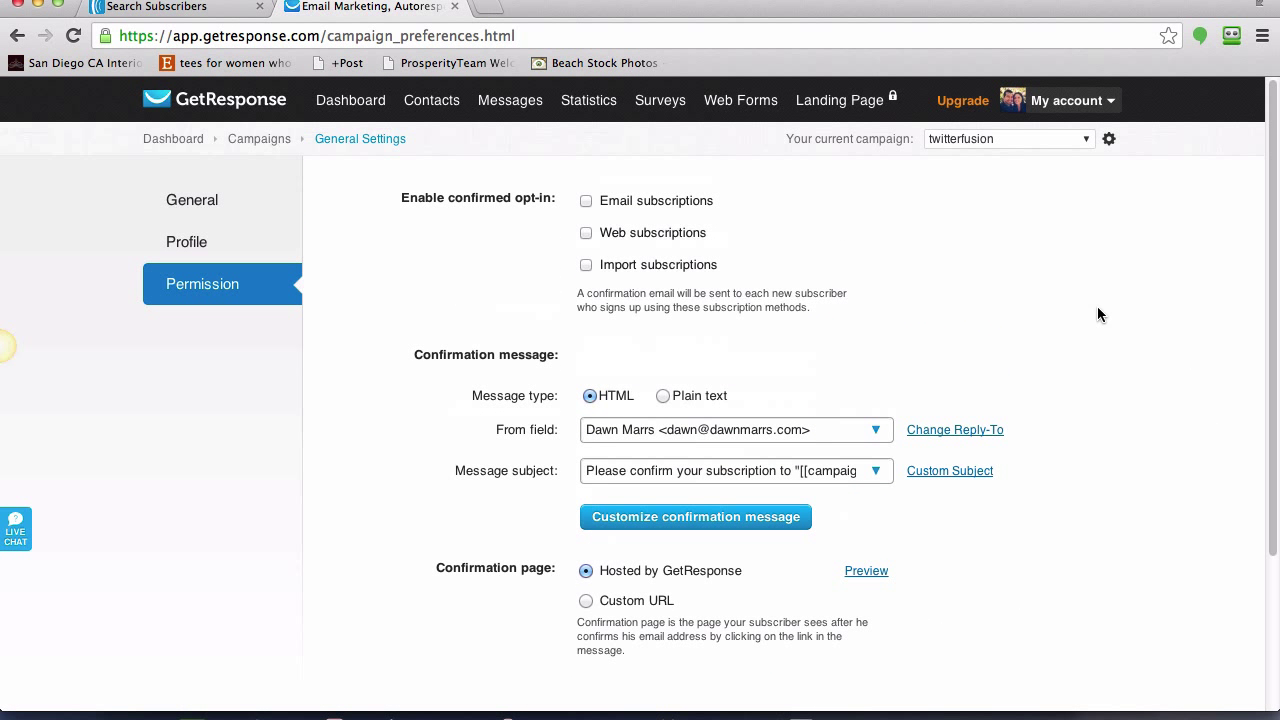
Set the campaign title to Twitter Training in the campaign's profile settings and save it.
{"action": "left_click", "coordinate": [188, 253]}
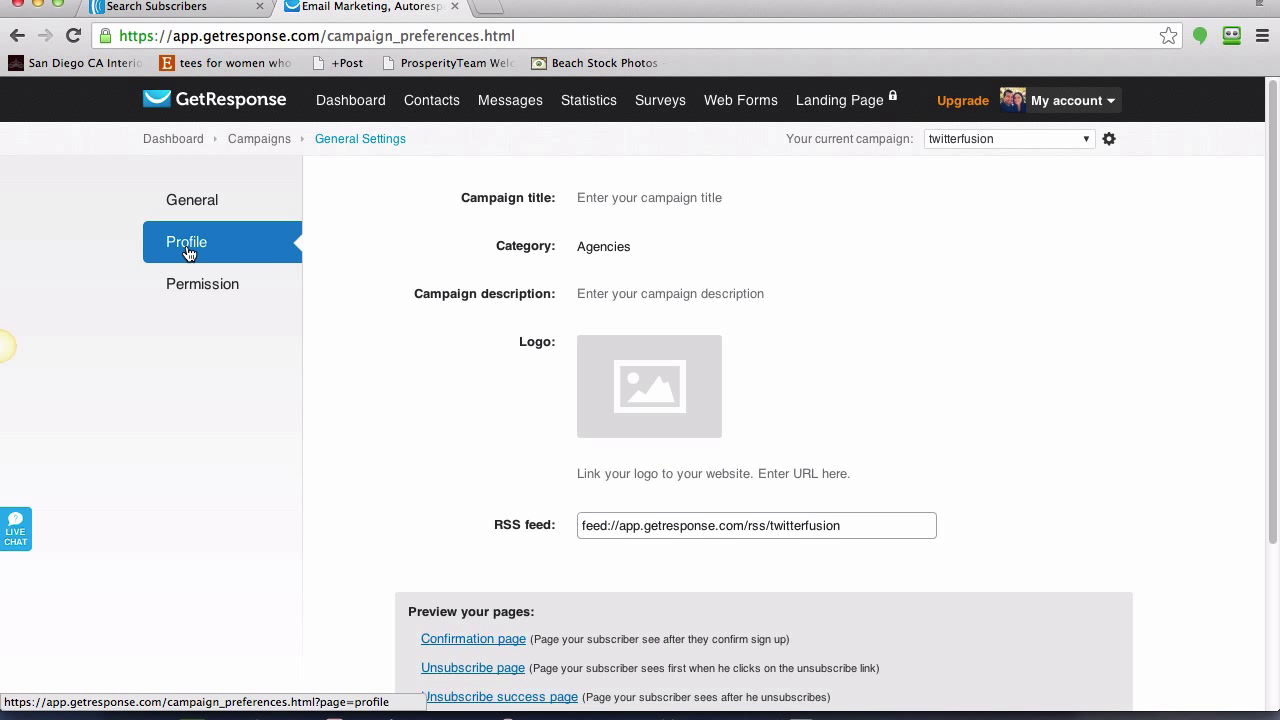
{"action": "left_click", "coordinate": [594, 212]}
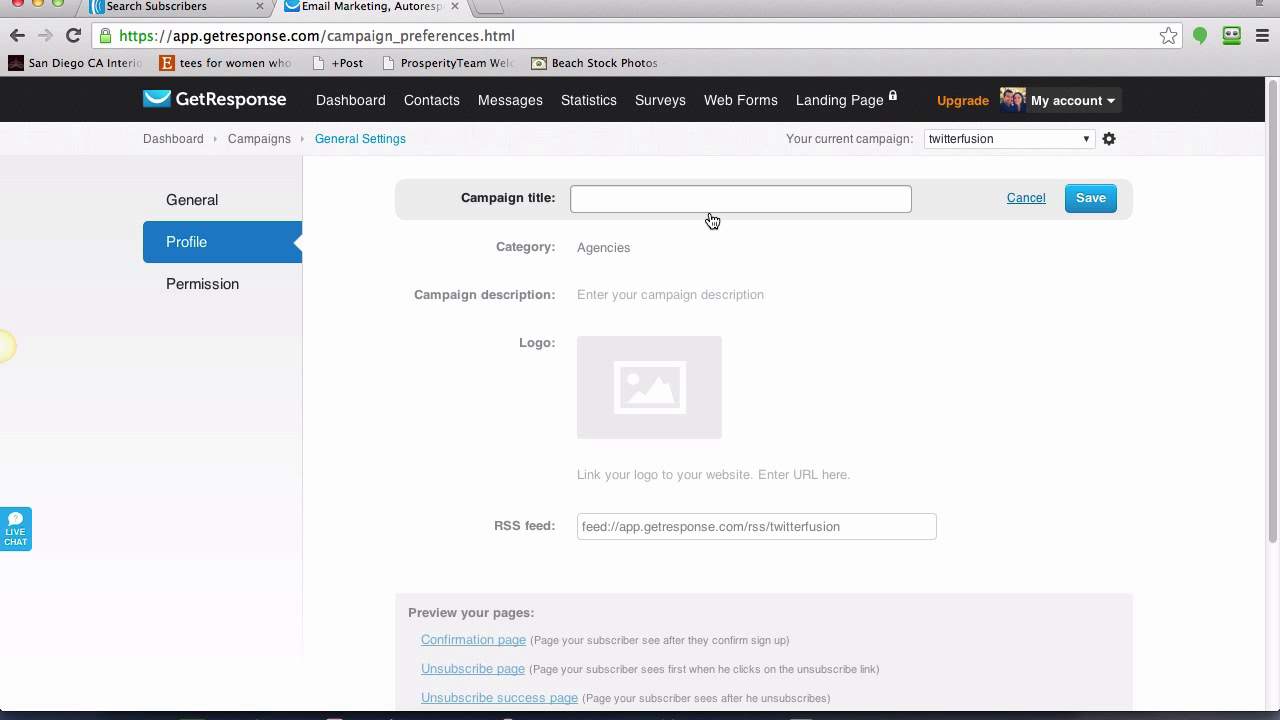
{"action": "type", "text": "Twitter Training"}
{"action": "left_click", "coordinate": [1086, 214]}
{"action": "mouse_move", "coordinate": [668, 385]}
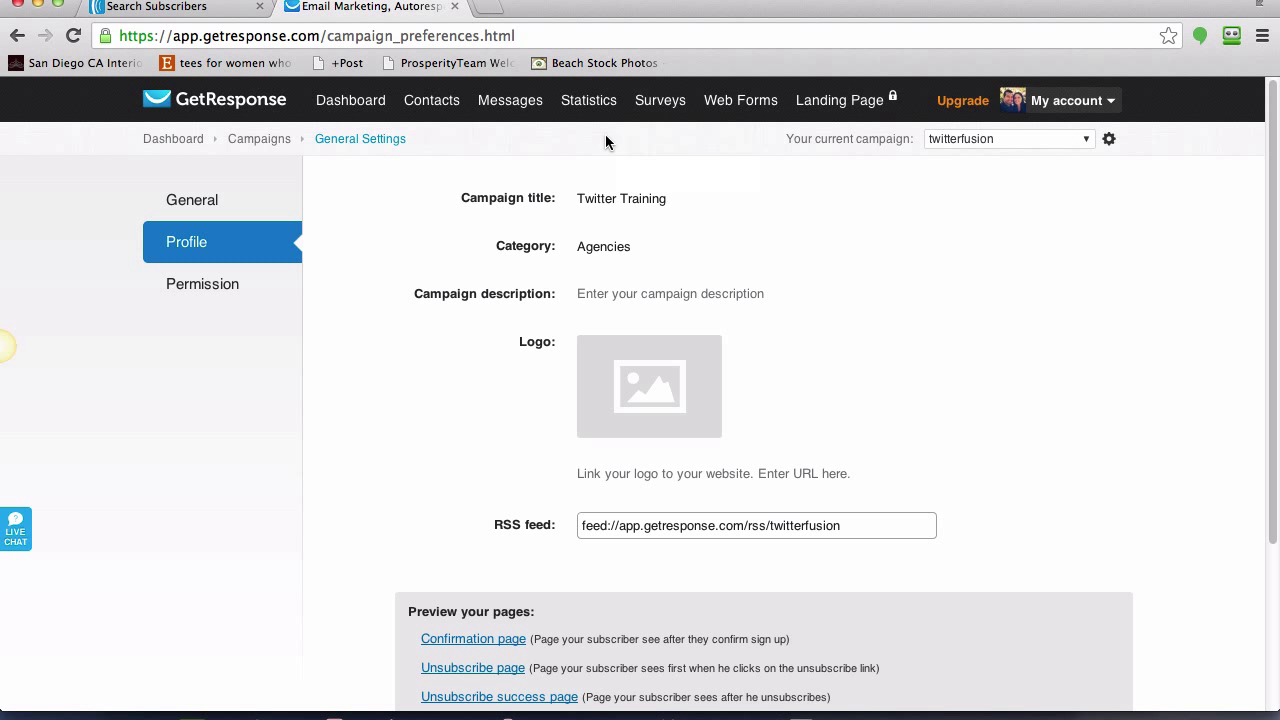
Upload twitterfusion.csv from the Email Subscribers folder as the contact import file for the twitterfusion campaign.
{"action": "mouse_move", "coordinate": [436, 110]}
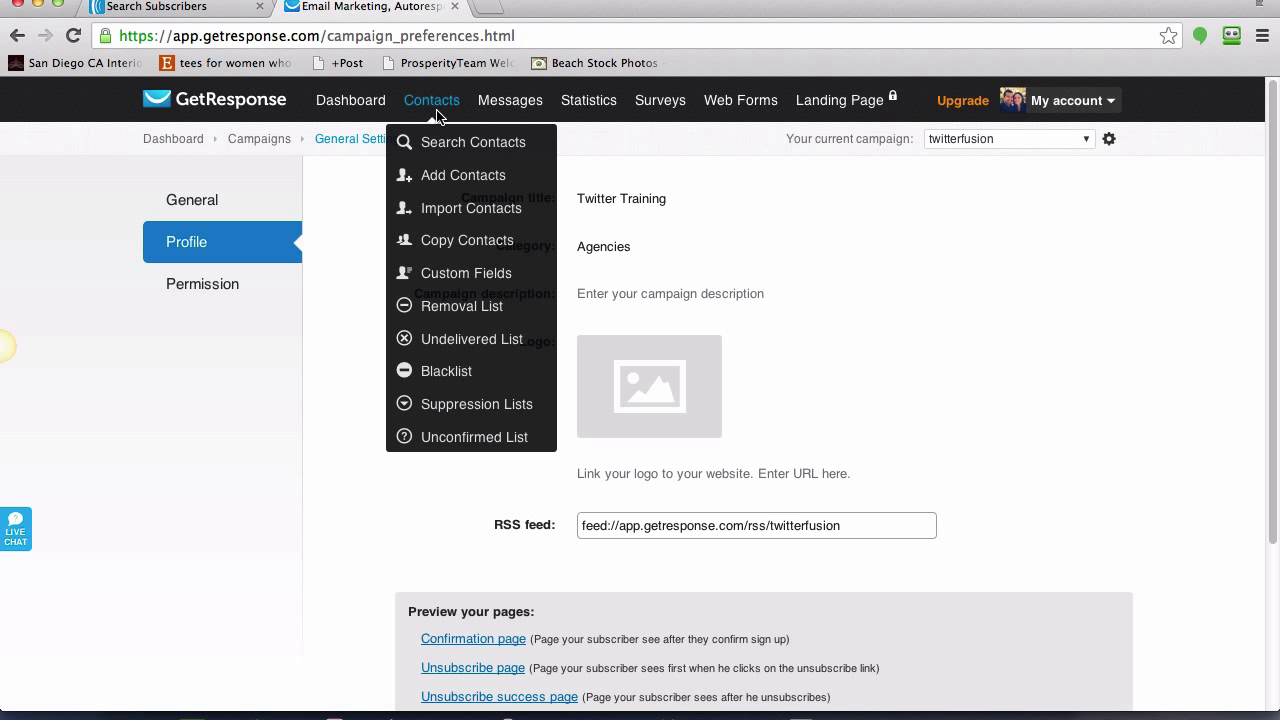
{"action": "left_click", "coordinate": [437, 212]}
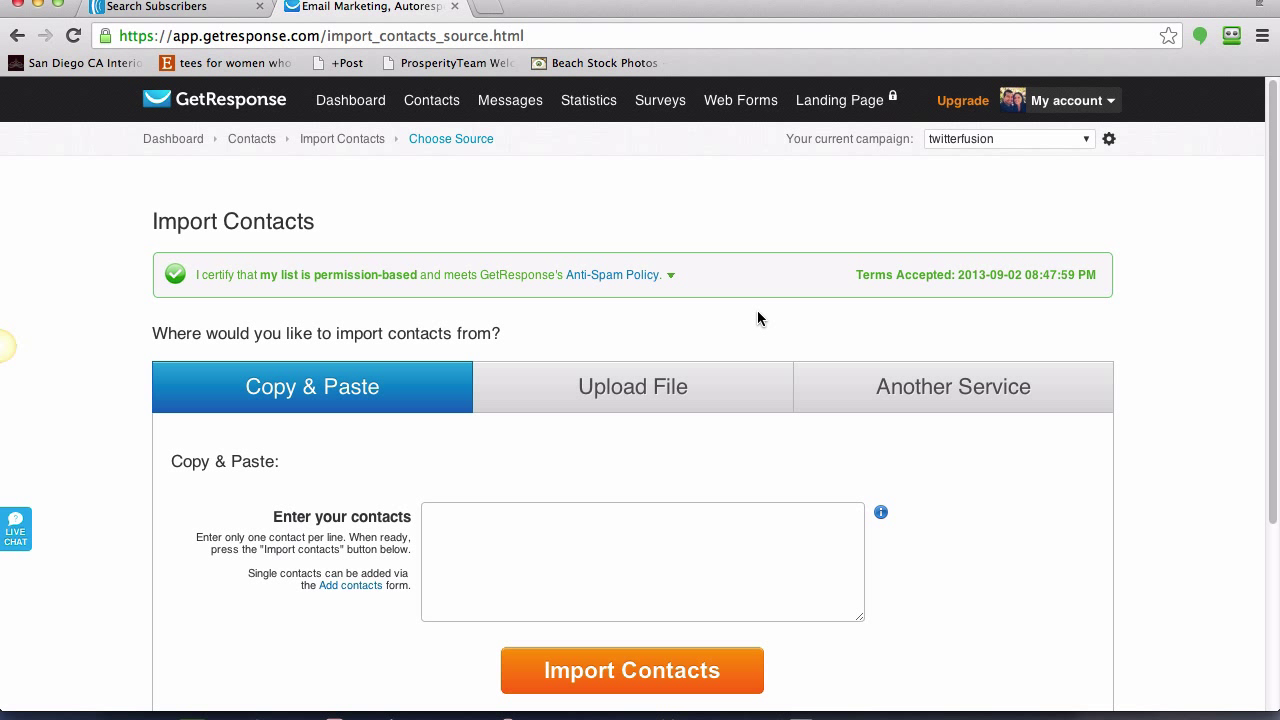
{"action": "left_click", "coordinate": [614, 402]}
{"action": "scroll", "coordinate": [630, 490], "scroll_direction": "down", "scroll_amount": 2}
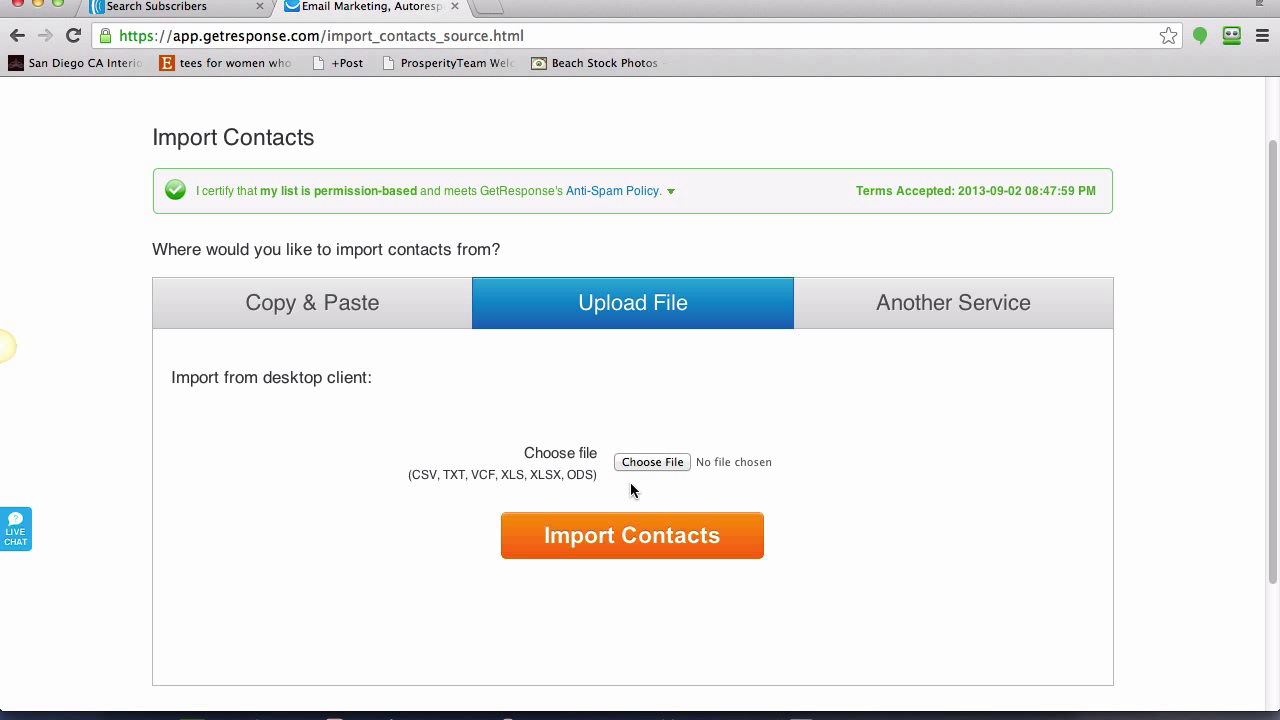
{"action": "left_click", "coordinate": [650, 462]}
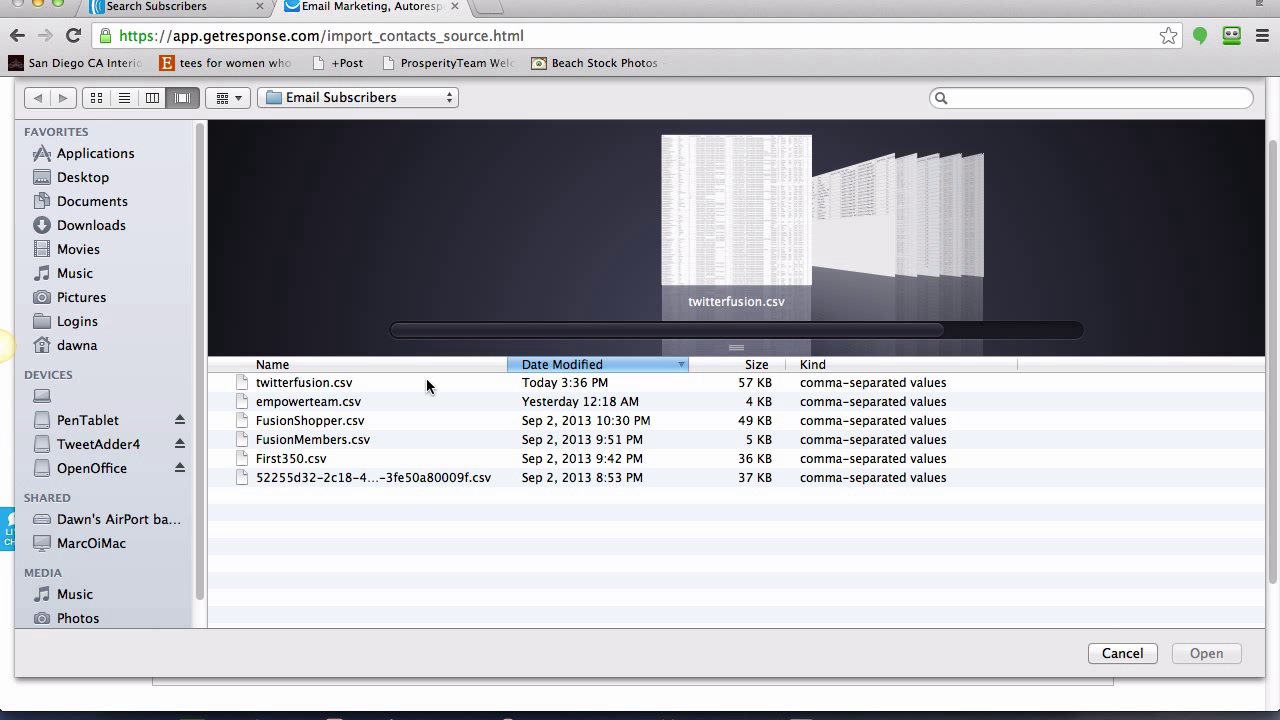
{"action": "left_click", "coordinate": [331, 385]}
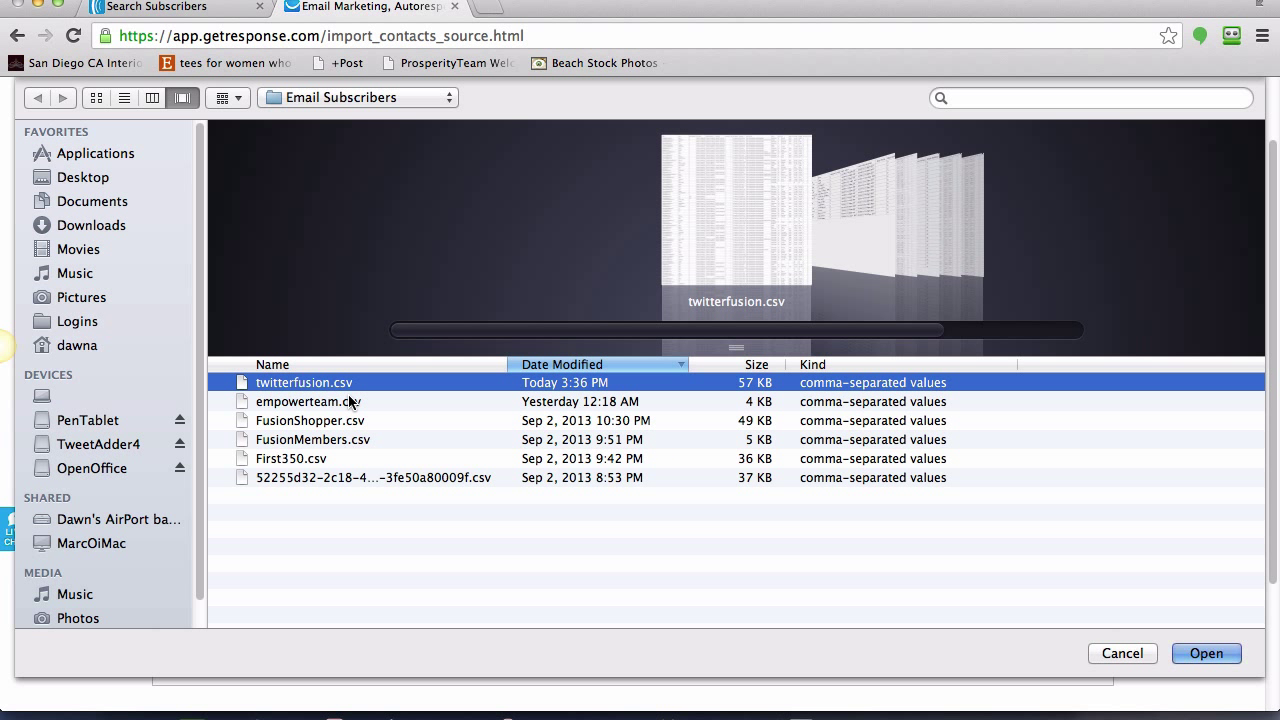
{"action": "left_click", "coordinate": [1205, 652]}
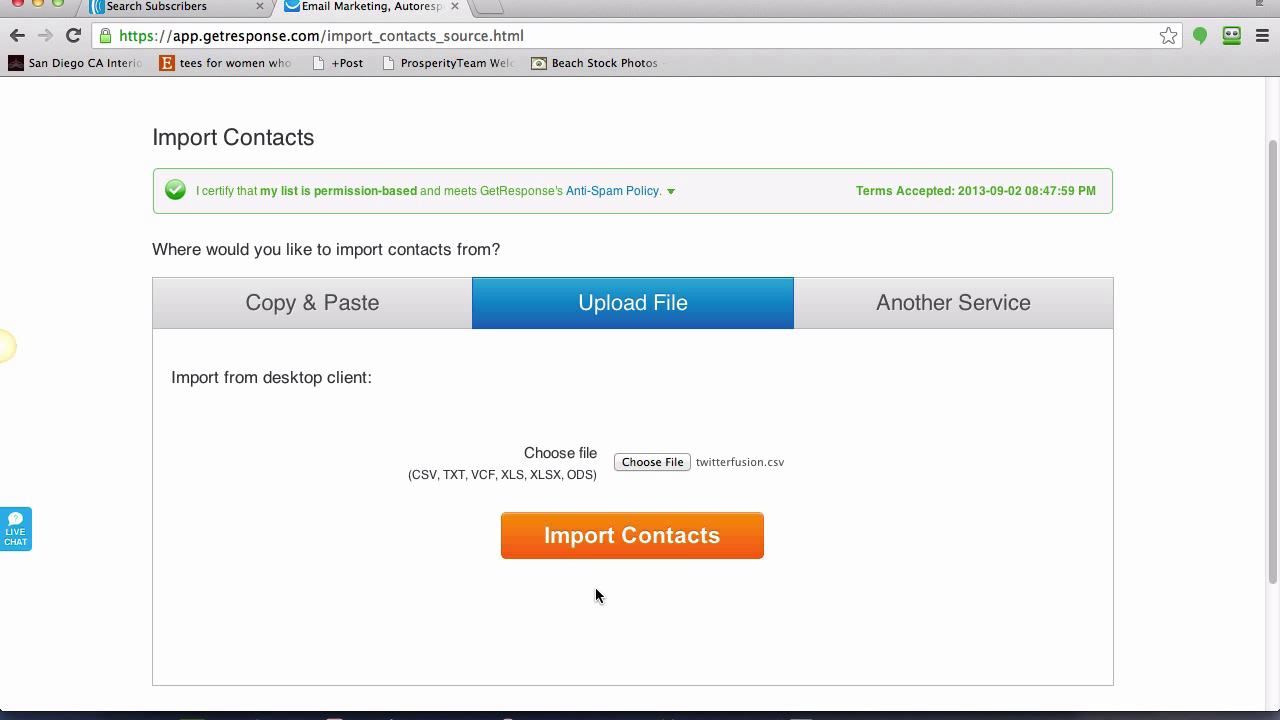
{"action": "left_click", "coordinate": [606, 547]}
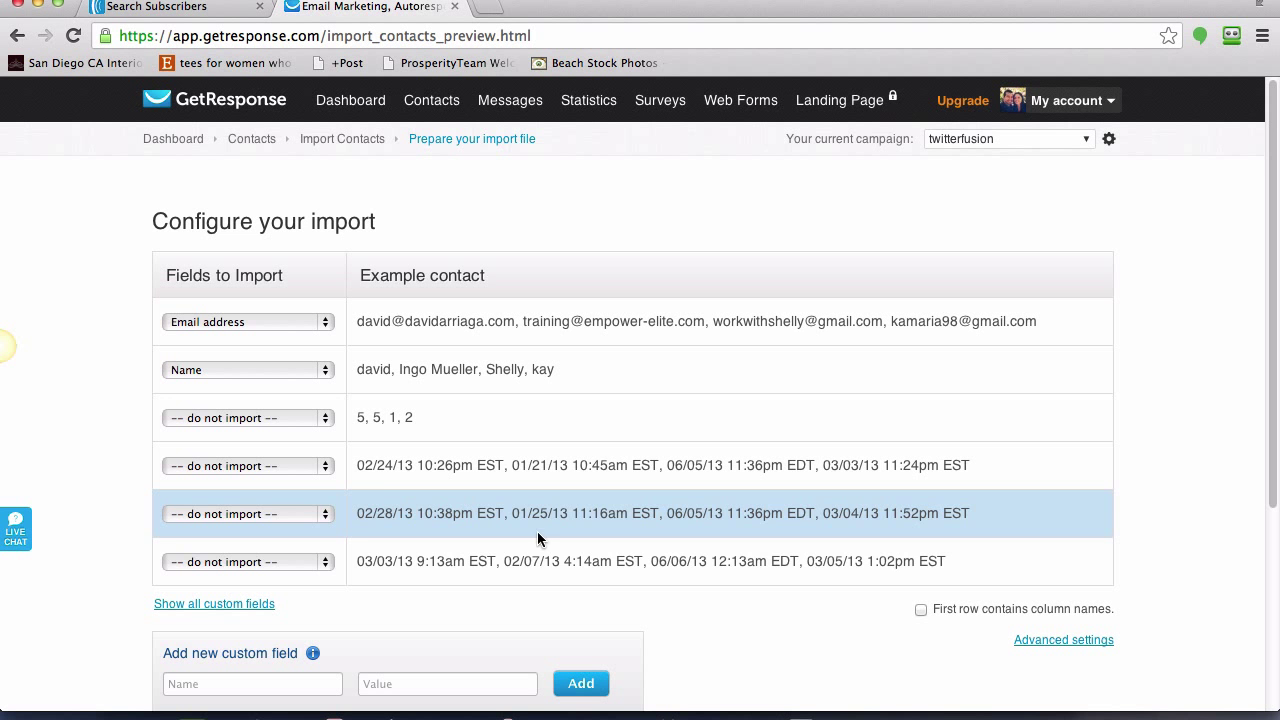
Show all custom fields in the import configuration and review the field assigned to each column.
{"action": "scroll", "coordinate": [408, 611], "scroll_direction": "down", "scroll_amount": 3}
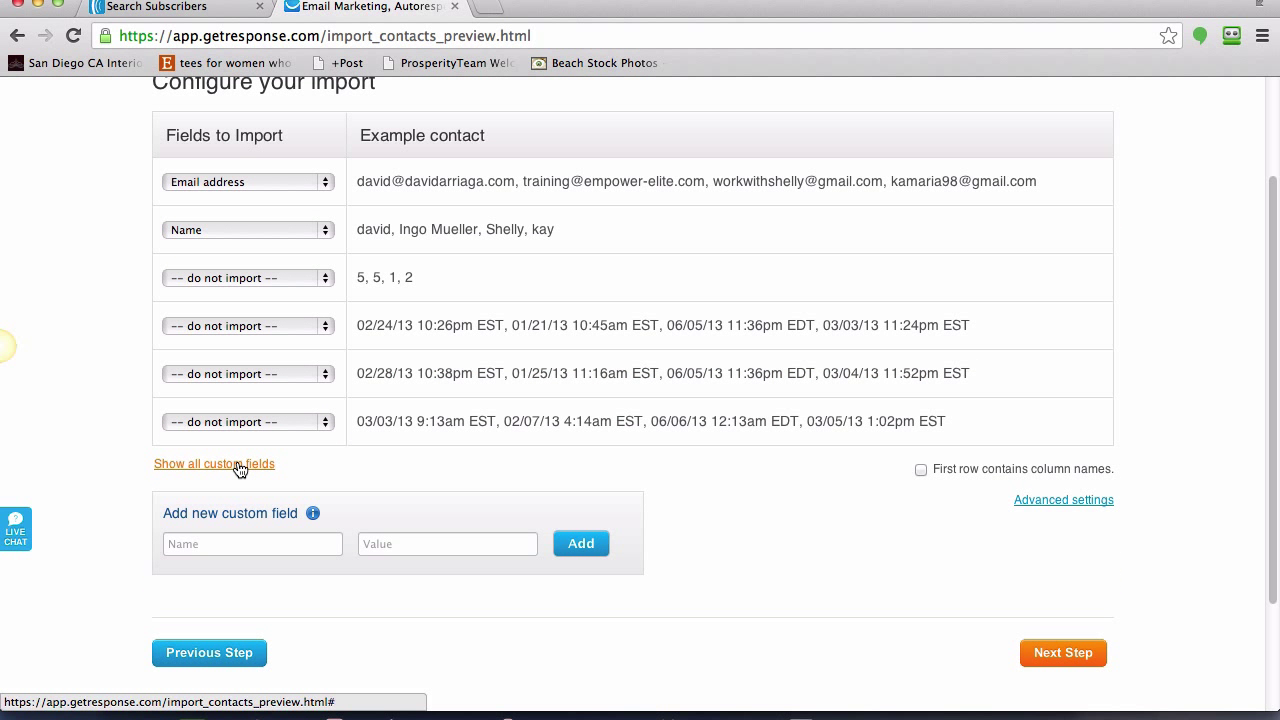
{"action": "left_click", "coordinate": [240, 472]}
{"action": "scroll", "coordinate": [735, 457], "scroll_direction": "down", "scroll_amount": 3}
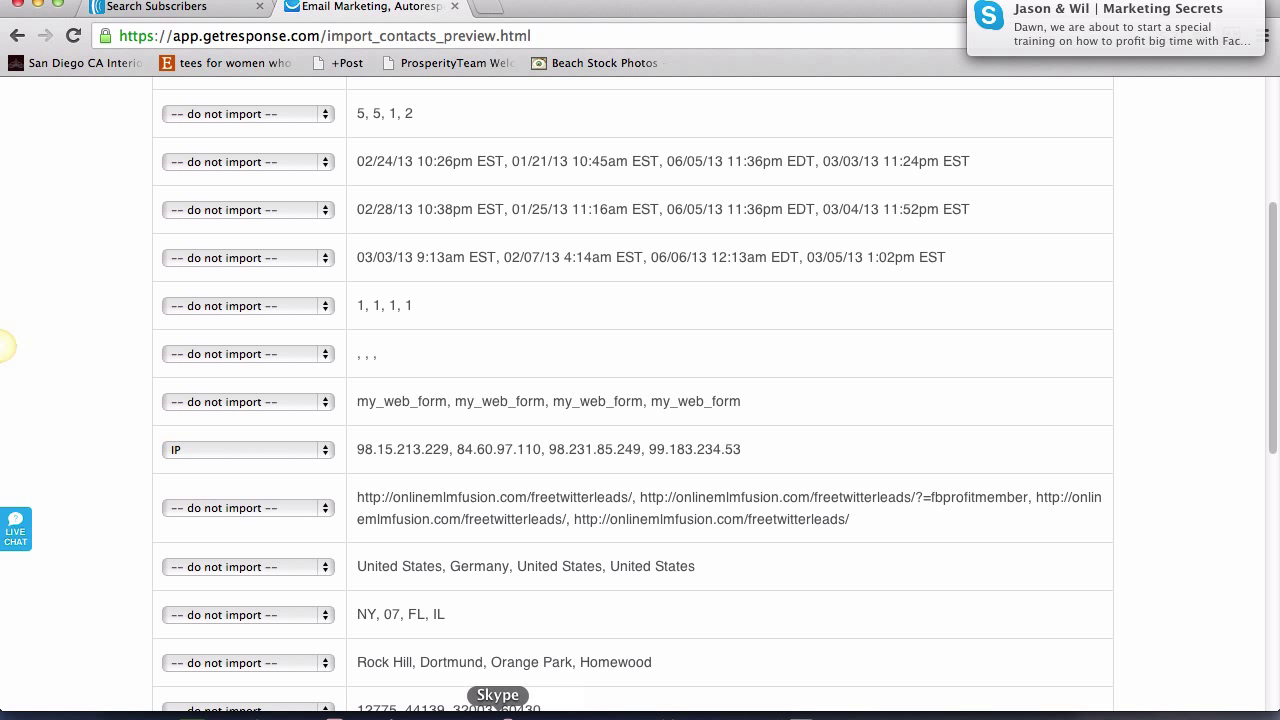
{"action": "right_click", "coordinate": [497, 712]}
{"action": "left_click", "coordinate": [520, 686]}
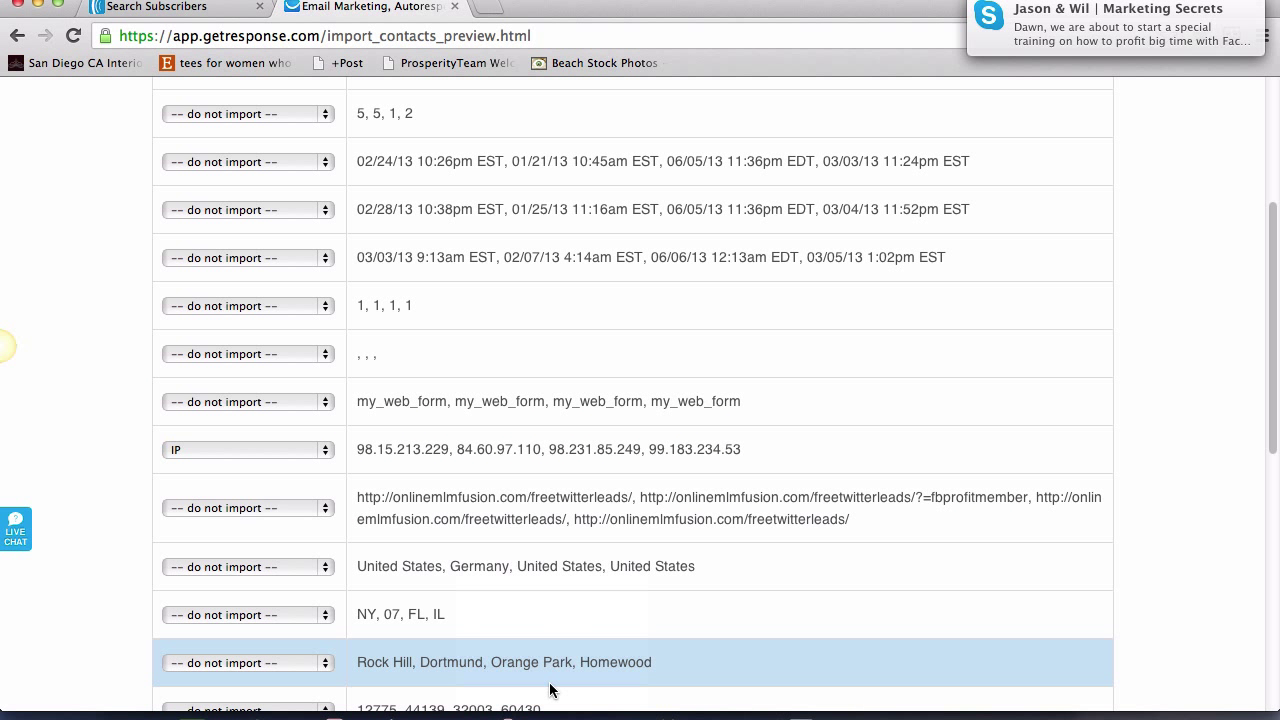
{"action": "scroll", "coordinate": [789, 518], "scroll_direction": "down", "scroll_amount": 1}
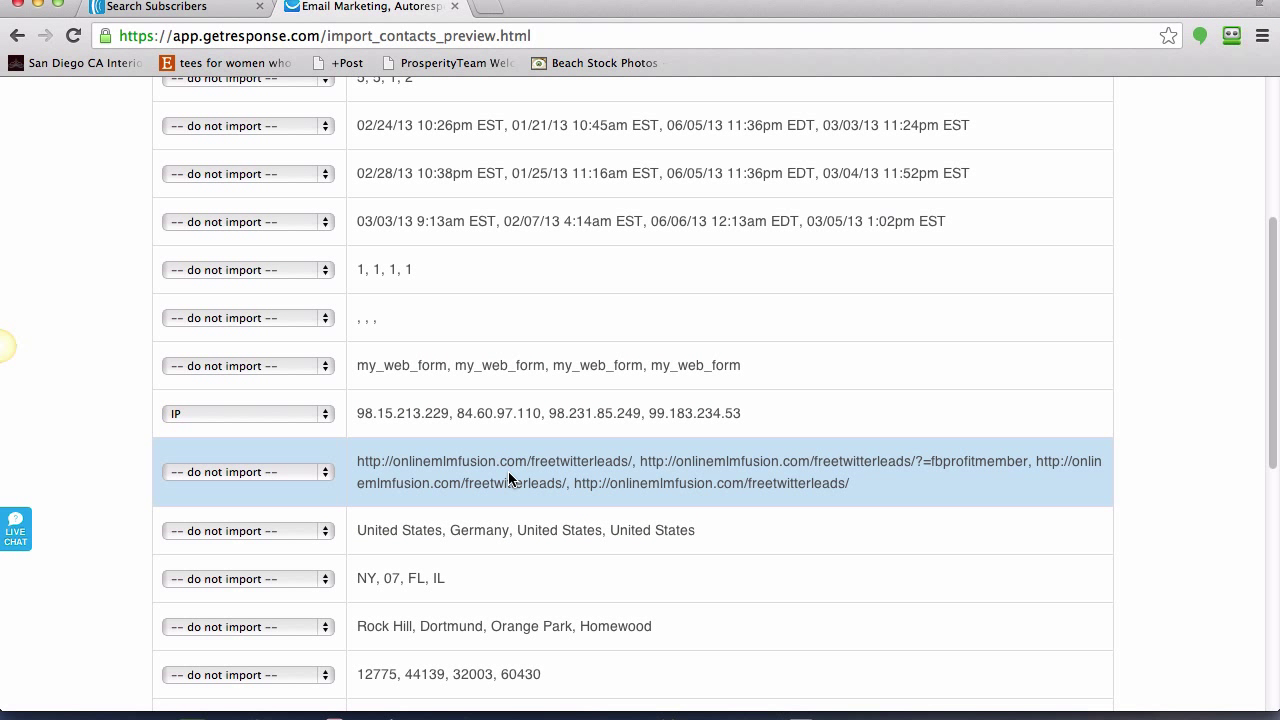
Assign the country column to the Country field and the column of state codes to the State field.
{"action": "scroll", "coordinate": [508, 471], "scroll_direction": "down", "scroll_amount": 3}
{"action": "left_click", "coordinate": [324, 440]}
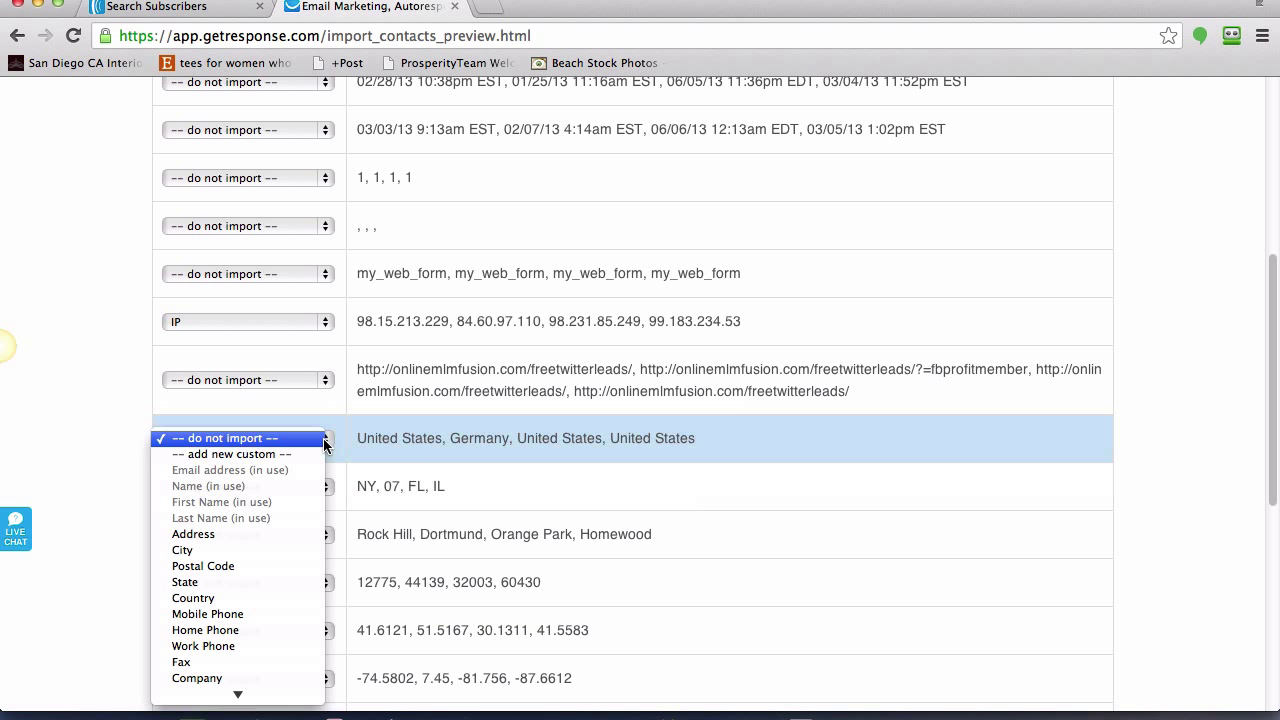
{"action": "left_click", "coordinate": [228, 599]}
{"action": "scroll", "coordinate": [589, 475], "scroll_direction": "down", "scroll_amount": 3}
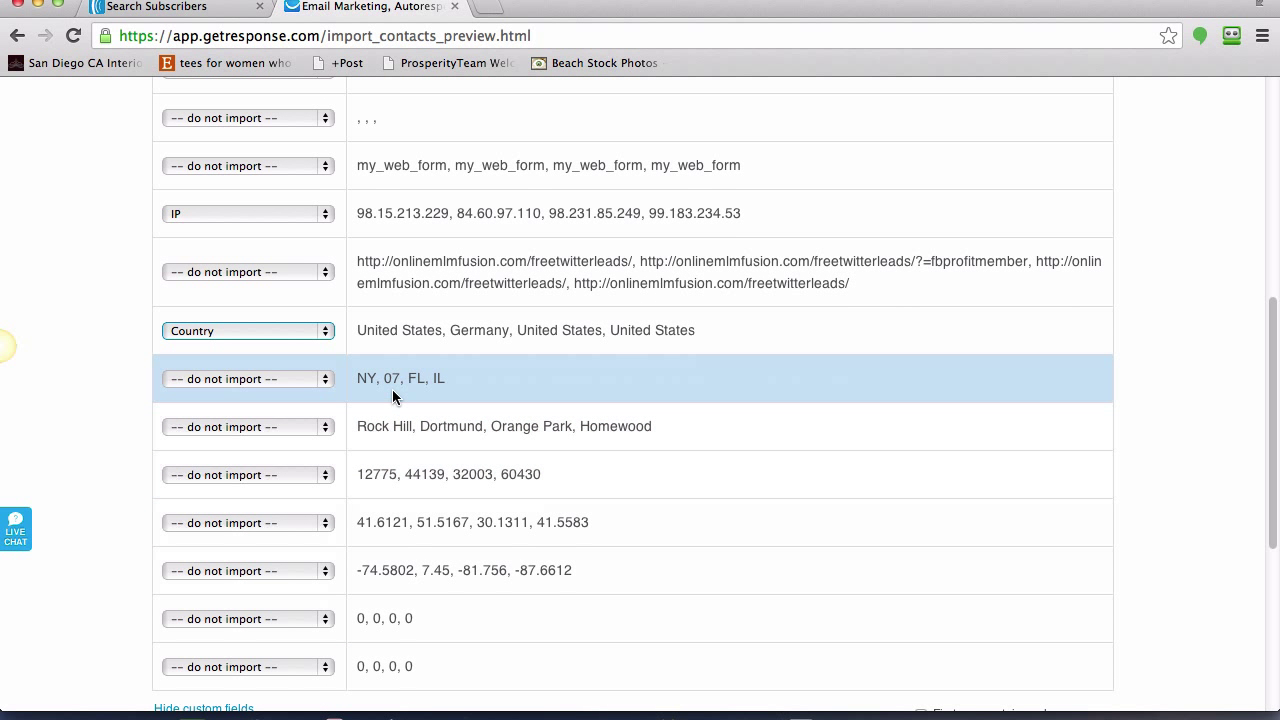
{"action": "left_click", "coordinate": [307, 381]}
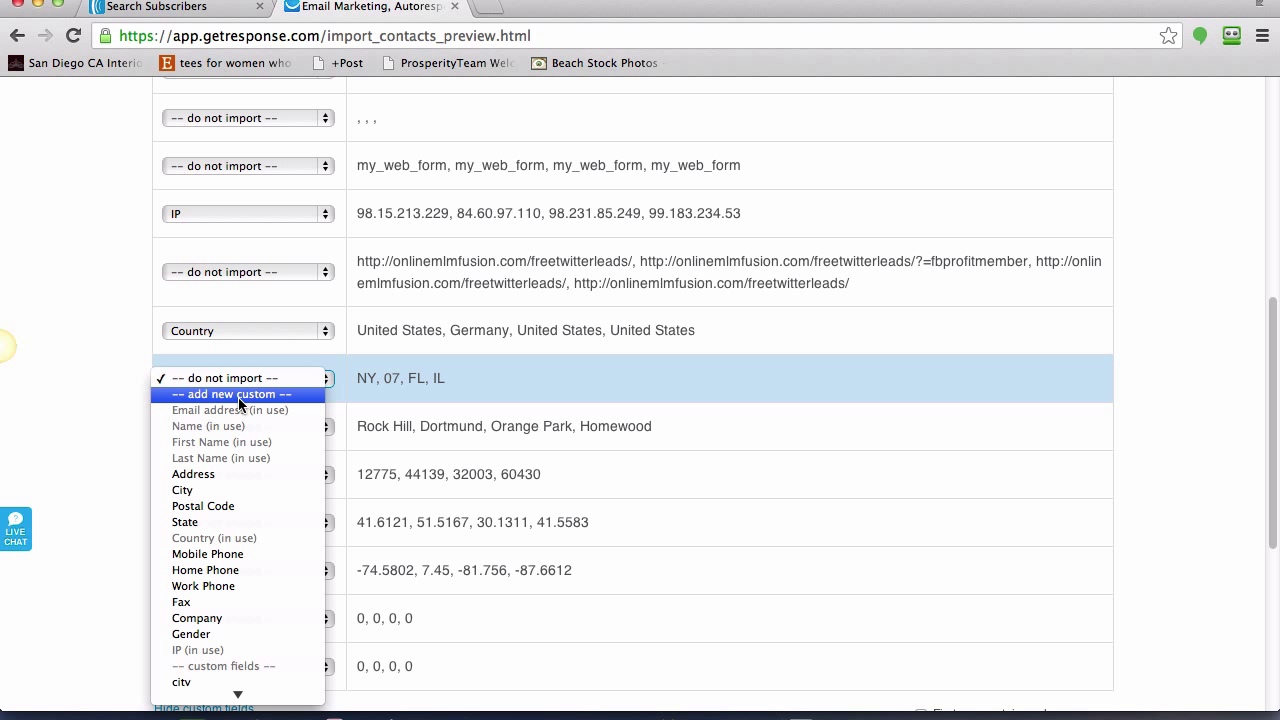
{"action": "left_click", "coordinate": [217, 522]}
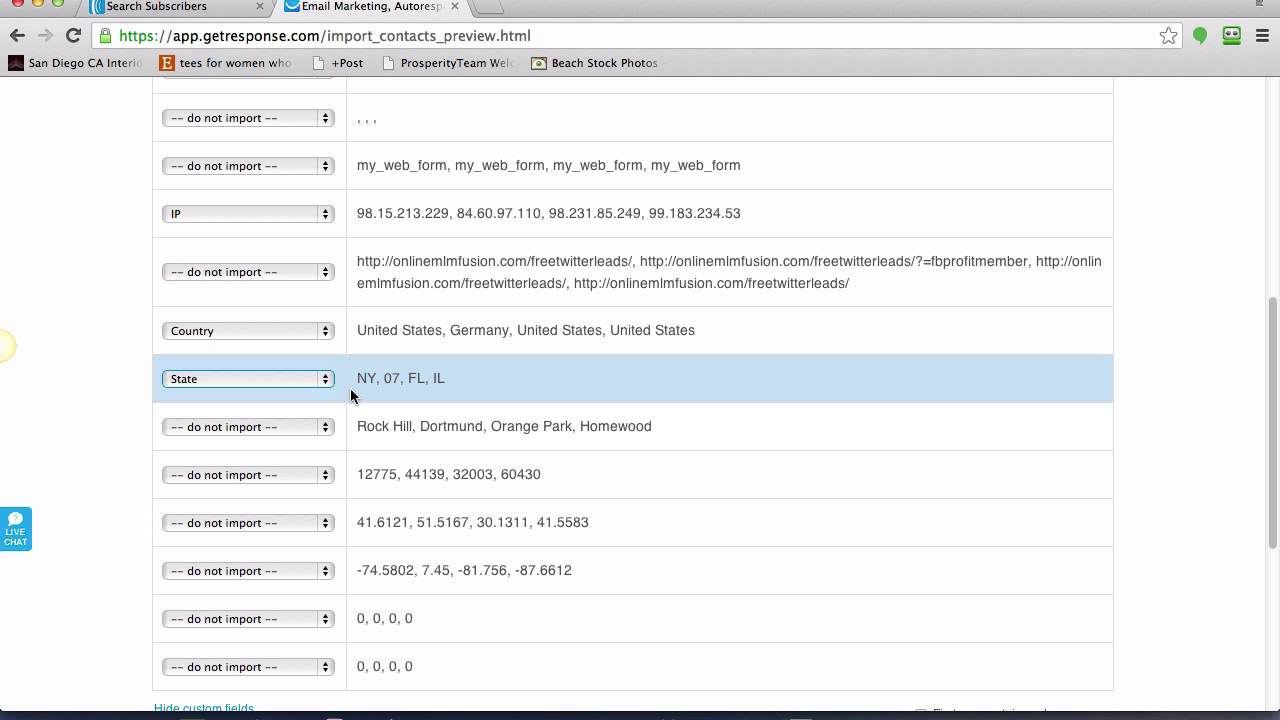
Assign the column of city names to the City field and the zip code column to the Postal Code field.
{"action": "left_click", "coordinate": [320, 428]}
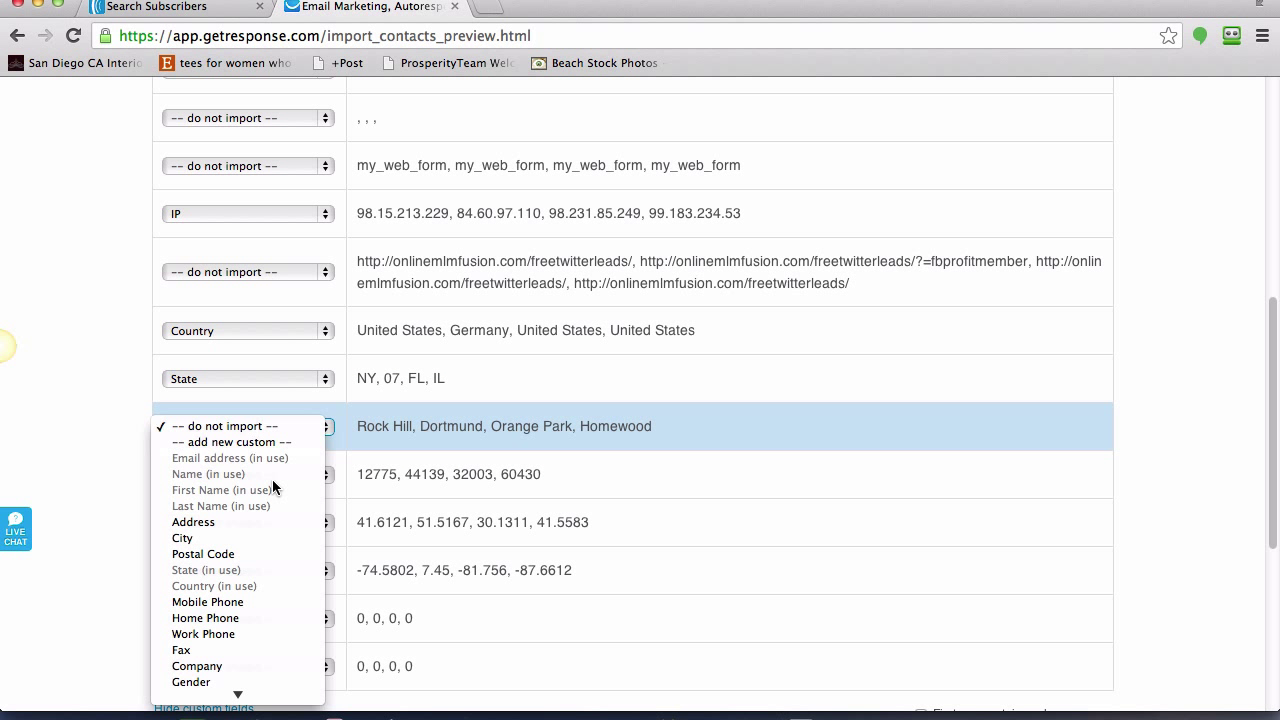
{"action": "left_click", "coordinate": [249, 539]}
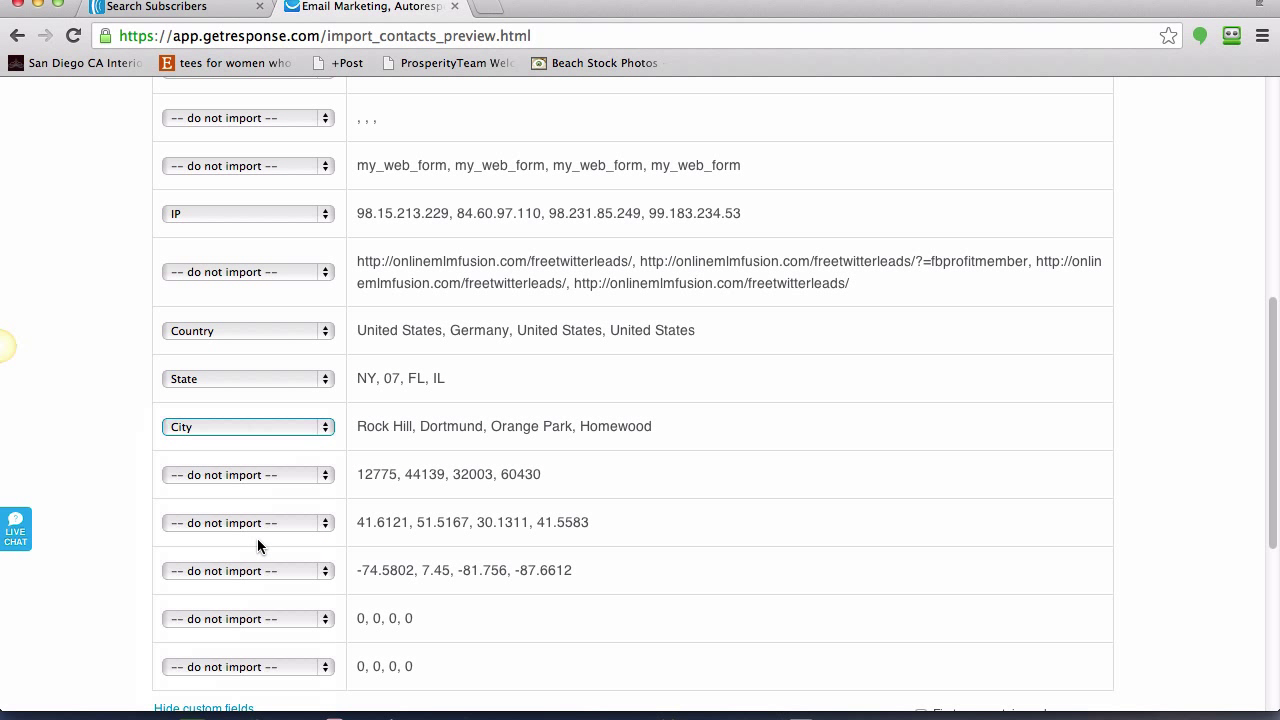
{"action": "left_click", "coordinate": [327, 476]}
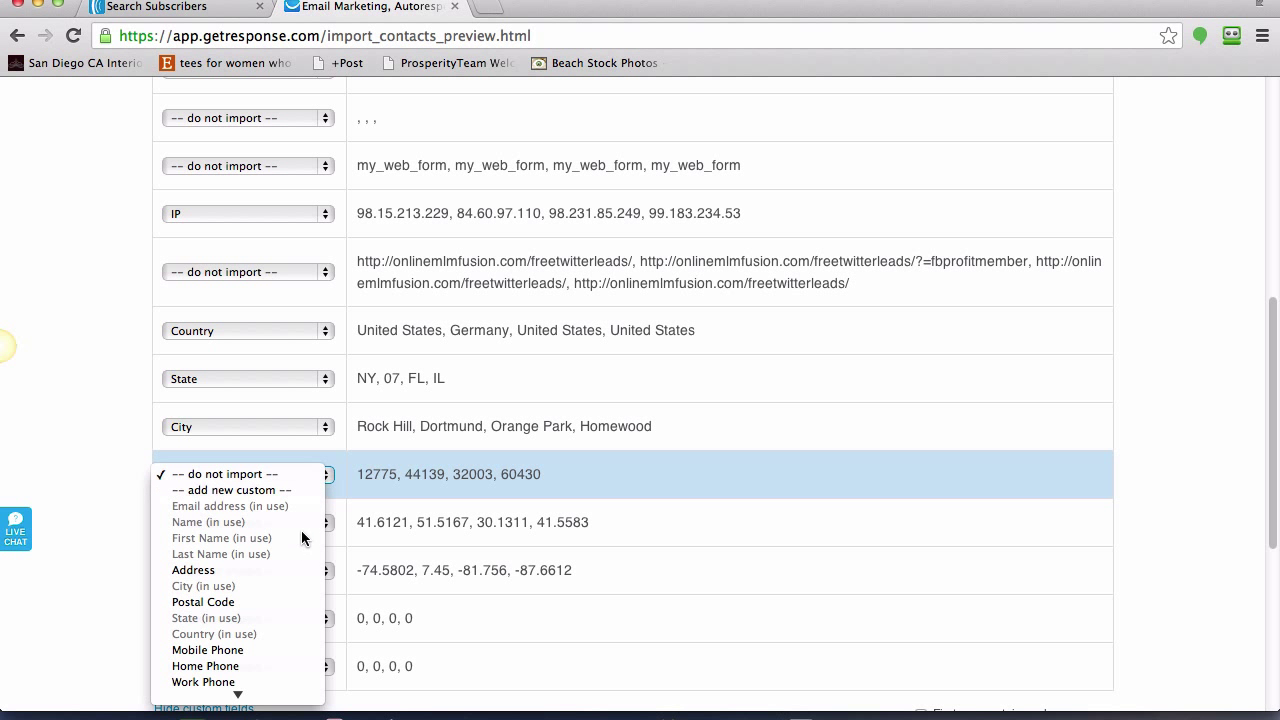
{"action": "left_click", "coordinate": [277, 601]}
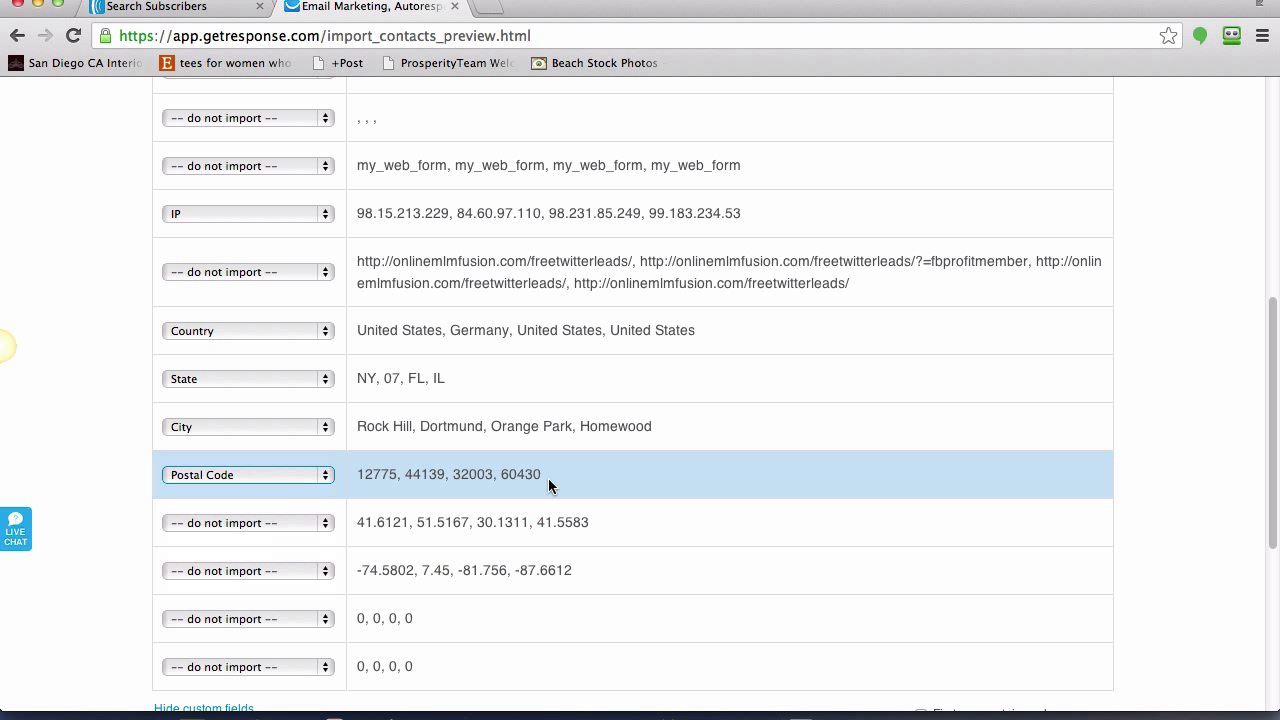
Accept the column assignments and finish the import into the twitterfusion campaign with confirmed opt-in off.
{"action": "scroll", "coordinate": [548, 478], "scroll_direction": "down", "scroll_amount": 2}
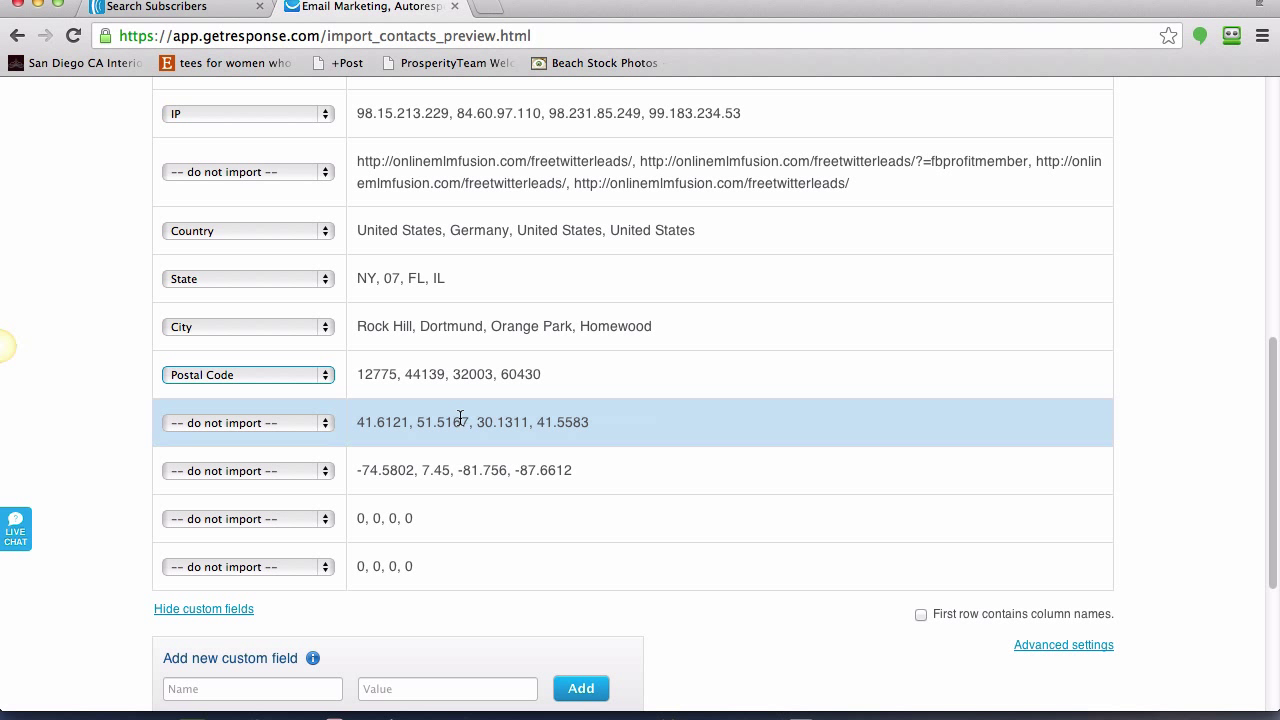
{"action": "scroll", "coordinate": [460, 418], "scroll_direction": "down", "scroll_amount": 2}
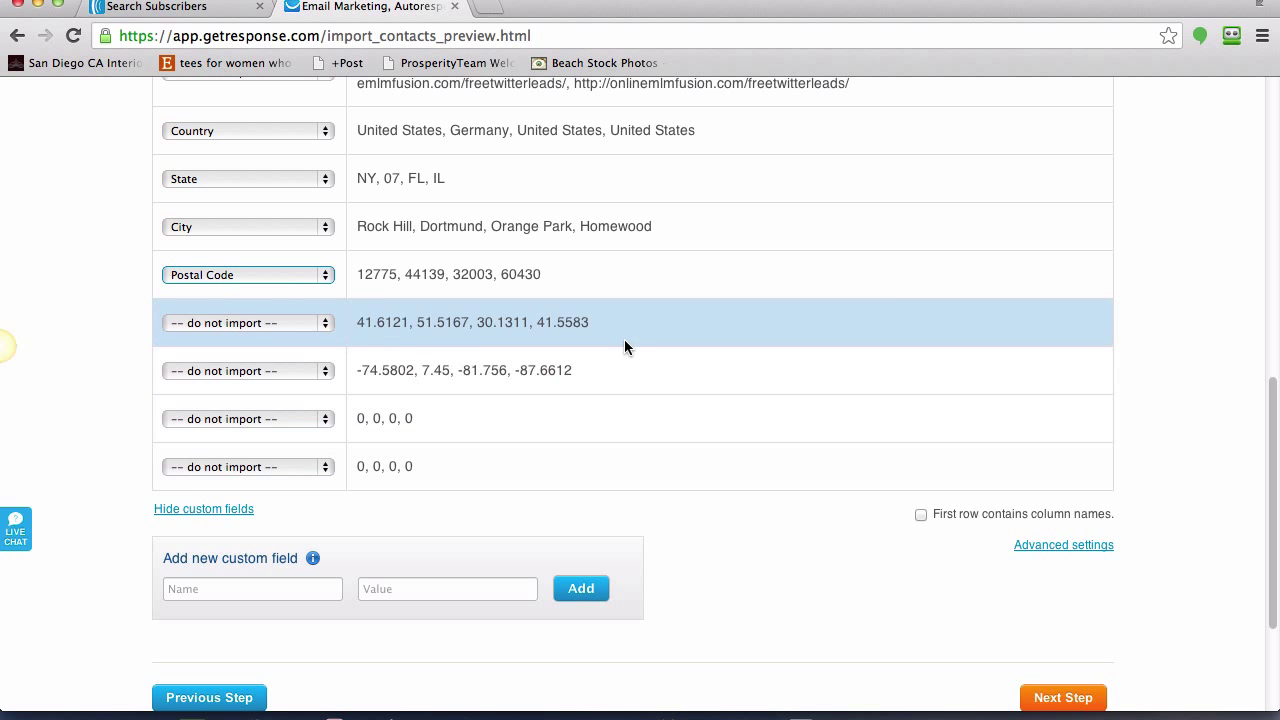
{"action": "scroll", "coordinate": [843, 465], "scroll_direction": "down", "scroll_amount": 4}
{"action": "left_click", "coordinate": [1058, 503]}
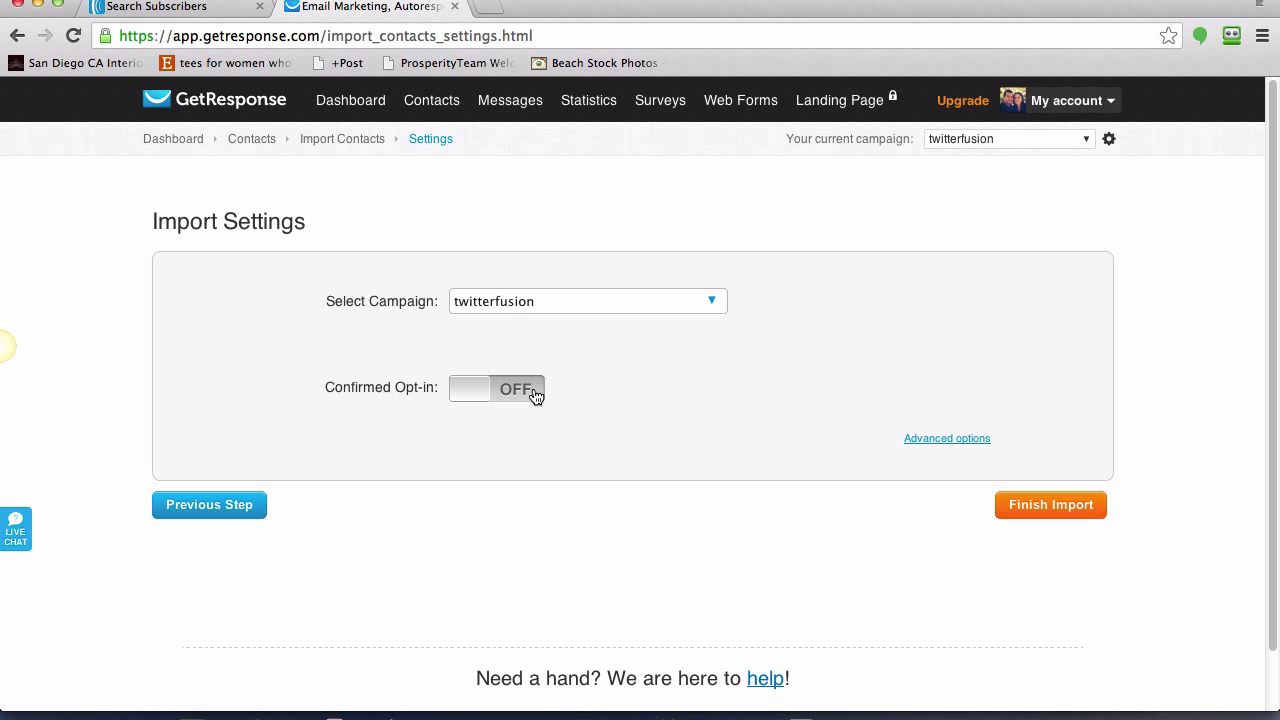
{"action": "left_click", "coordinate": [1064, 508]}
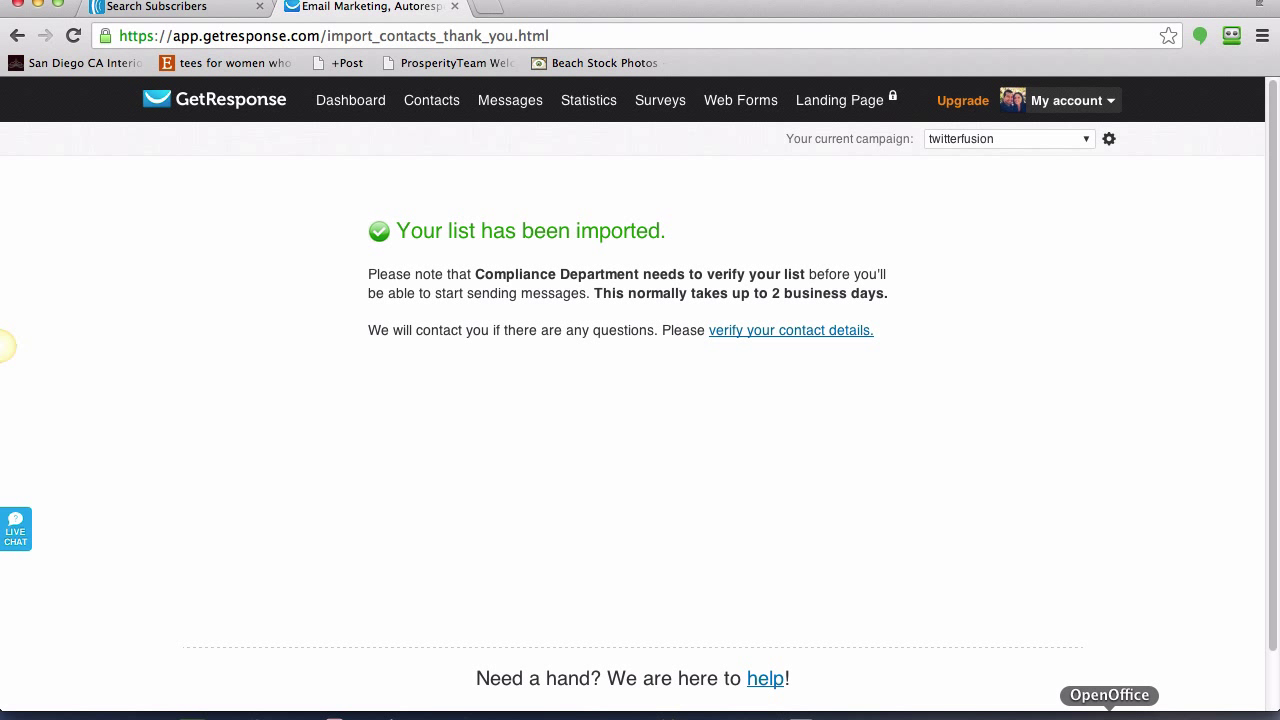
Switch to OpenOffice and open twitterfusion.csv from the Email Subscribers folder.
{"action": "left_click", "coordinate": [1110, 713]}
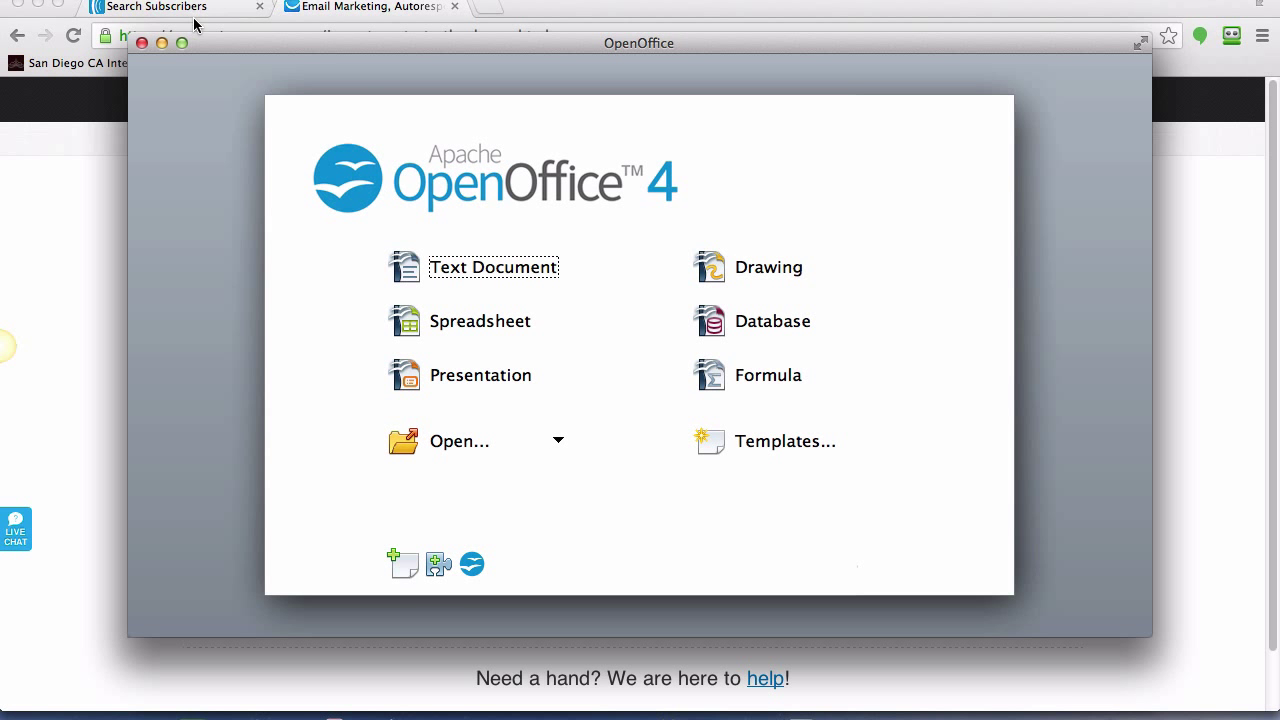
{"action": "left_click", "coordinate": [165, 0]}
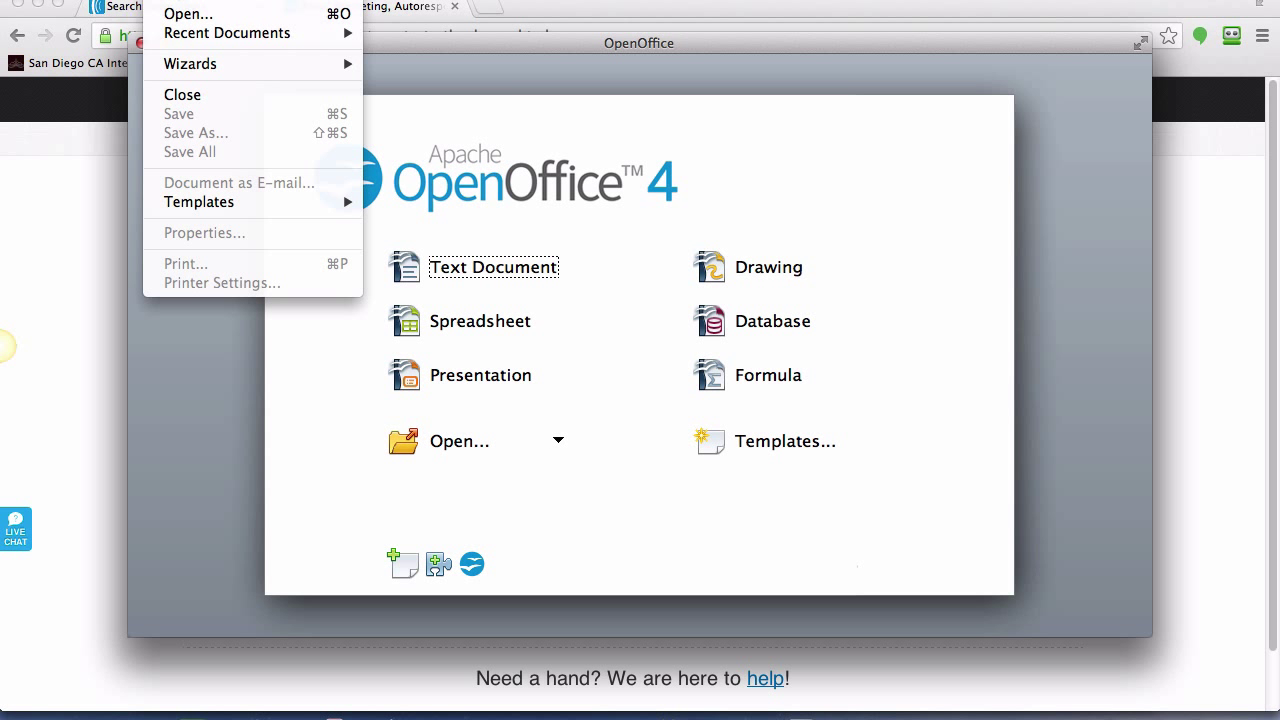
{"action": "left_click", "coordinate": [168, 14]}
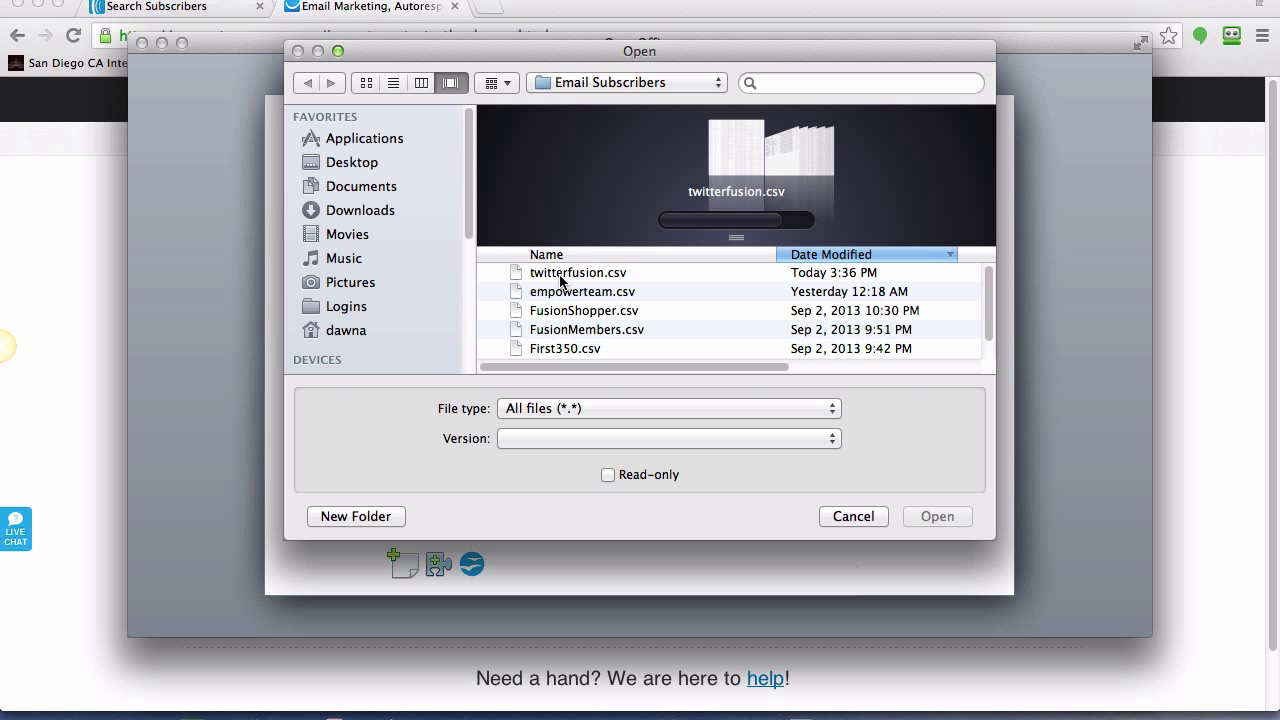
{"action": "left_click", "coordinate": [561, 276]}
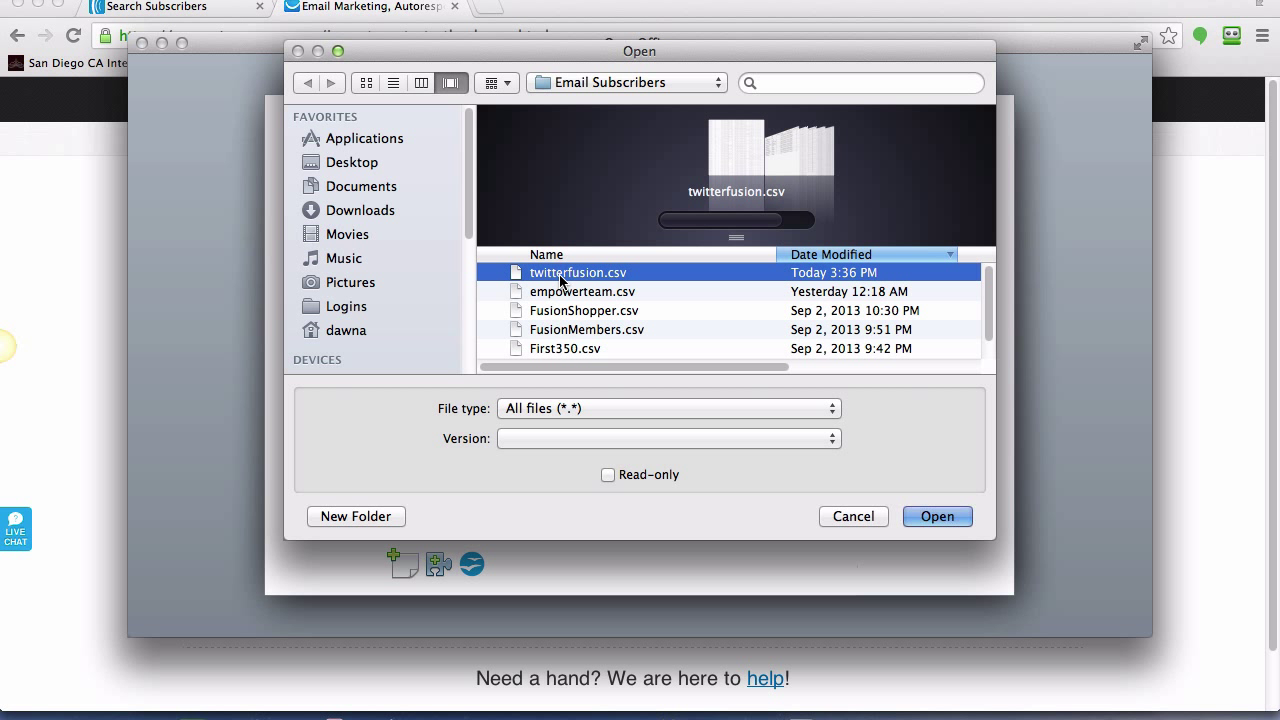
{"action": "left_click", "coordinate": [950, 518]}
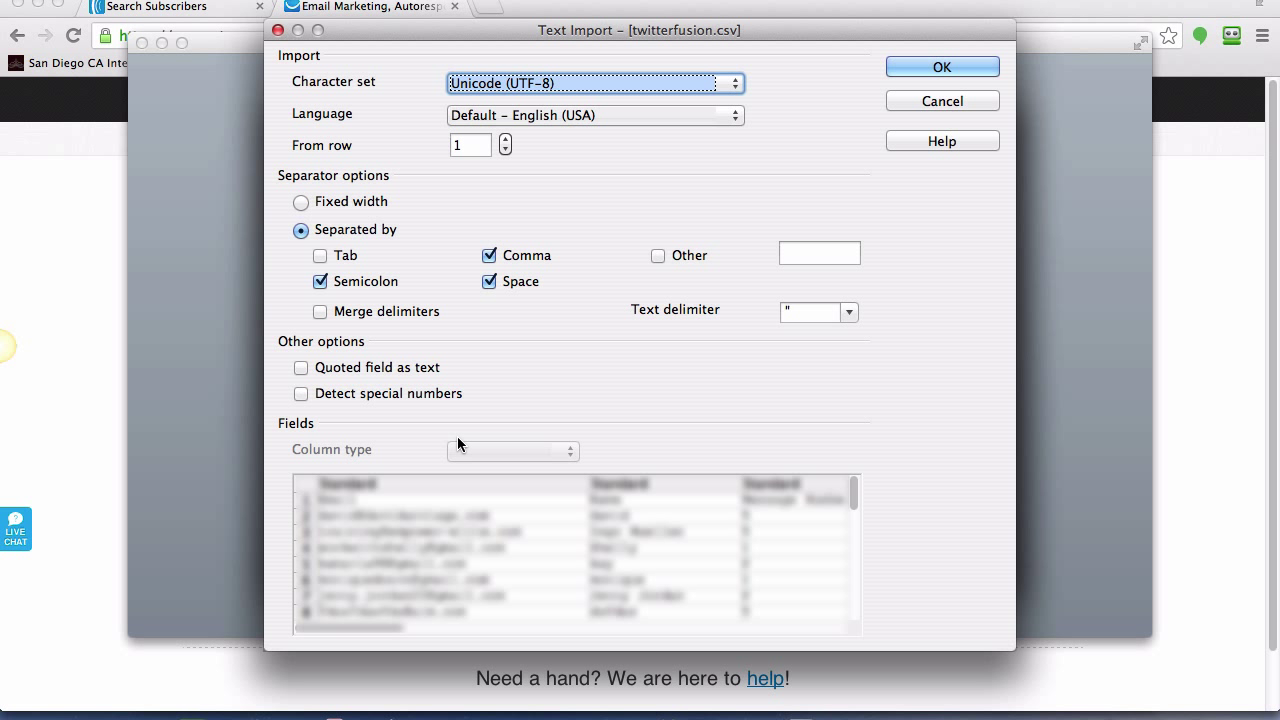
Preview the text import without the comma separator, restore it, and load the file as Unicode (UTF-8).
{"action": "left_click", "coordinate": [489, 256]}
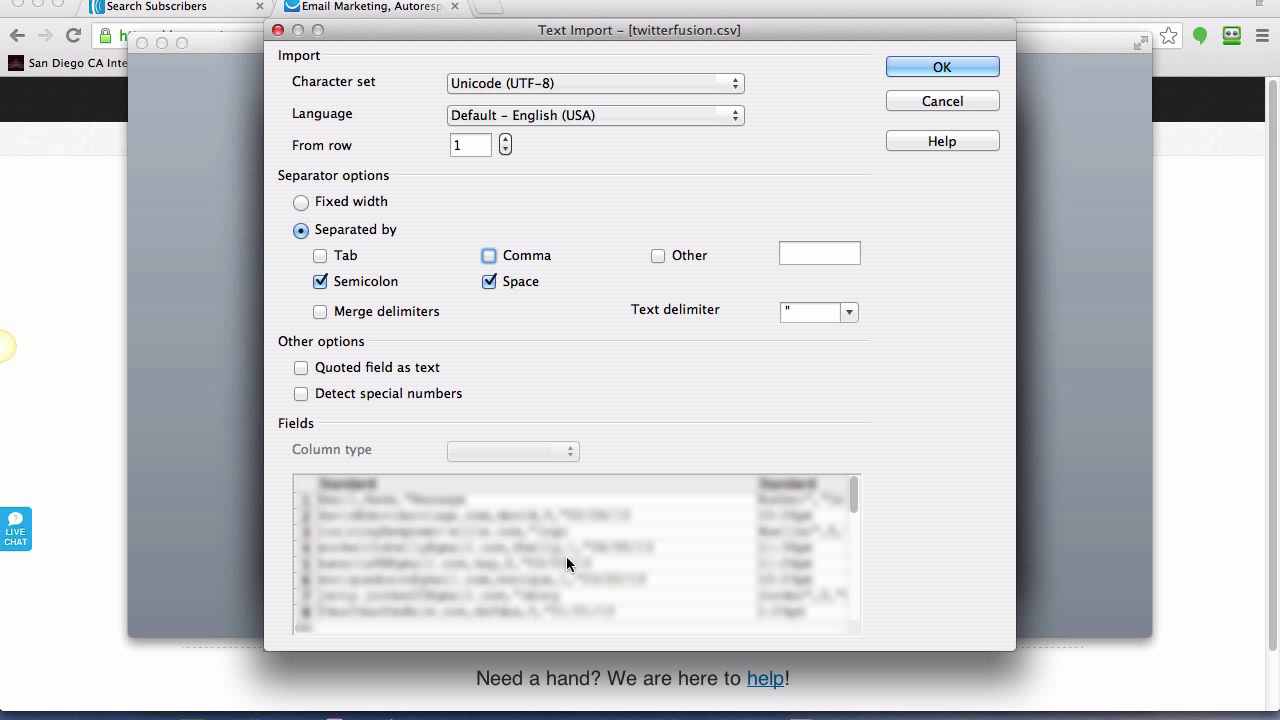
{"action": "left_click", "coordinate": [489, 256]}
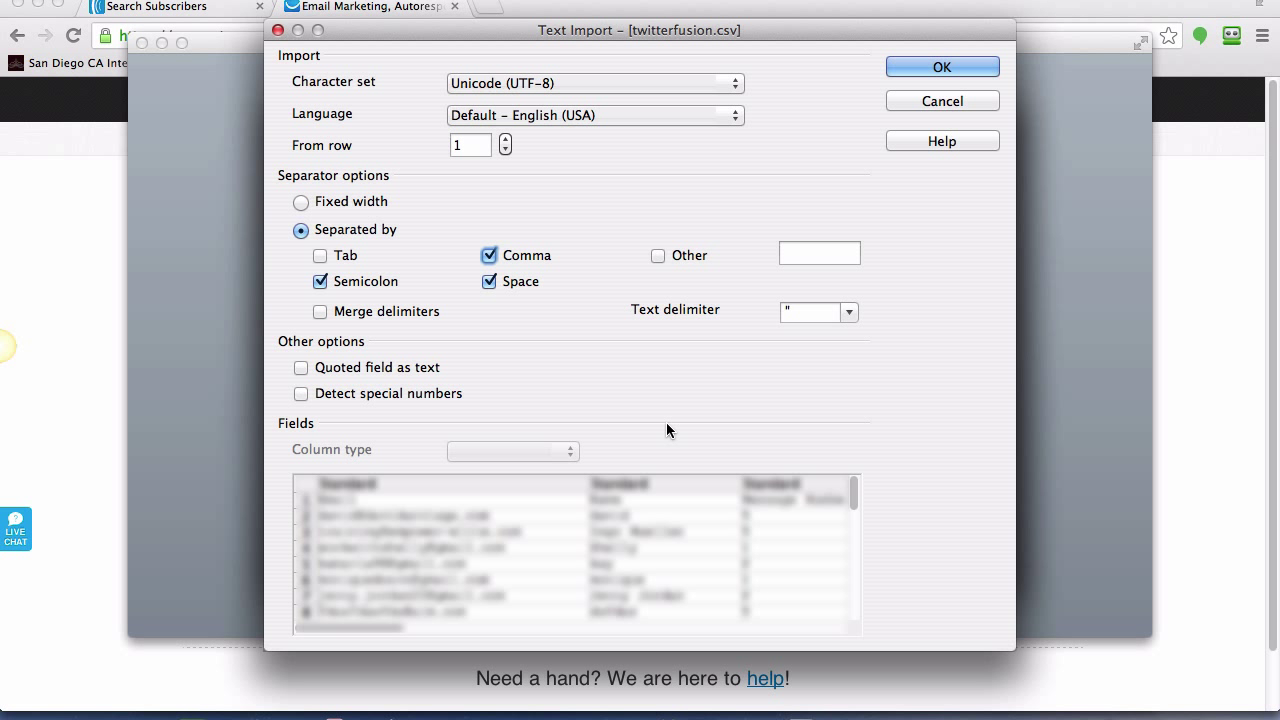
{"action": "left_click", "coordinate": [932, 67]}
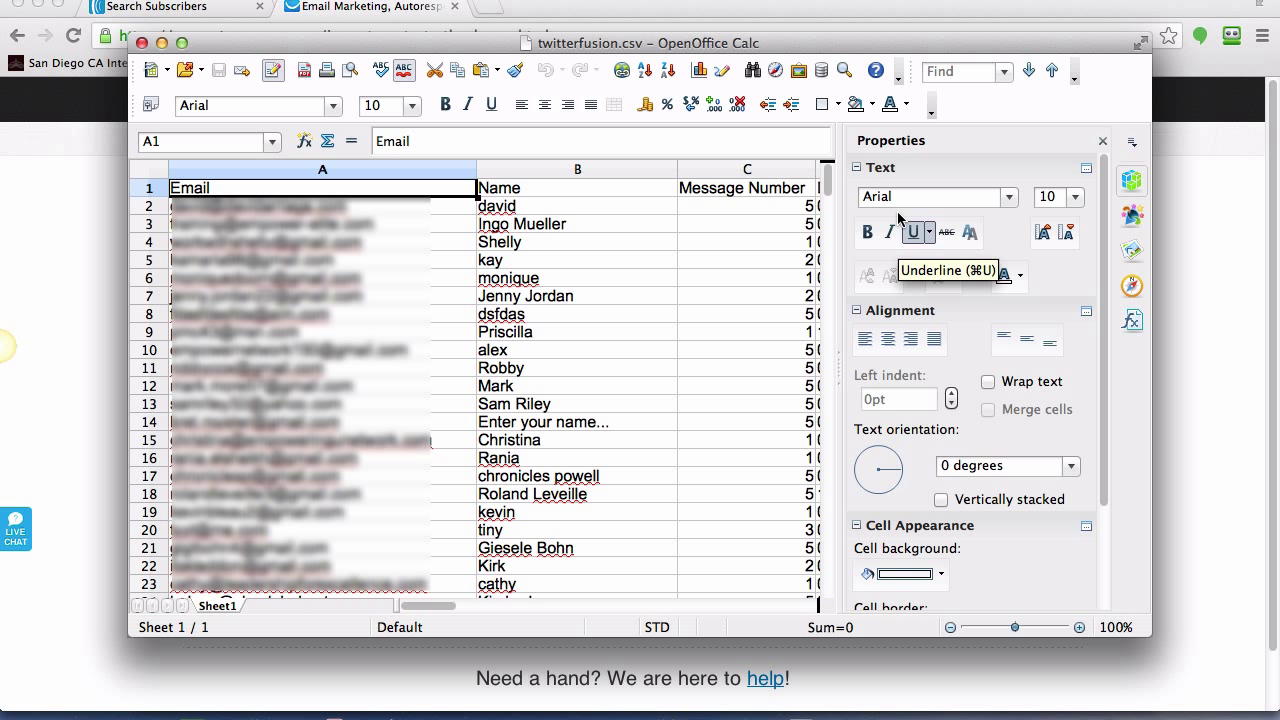
Save the spreadsheet as a Text CSV file with filter settings editing enabled, replacing the existing twitterfusion.csv.
{"action": "left_click", "coordinate": [175, 0]}
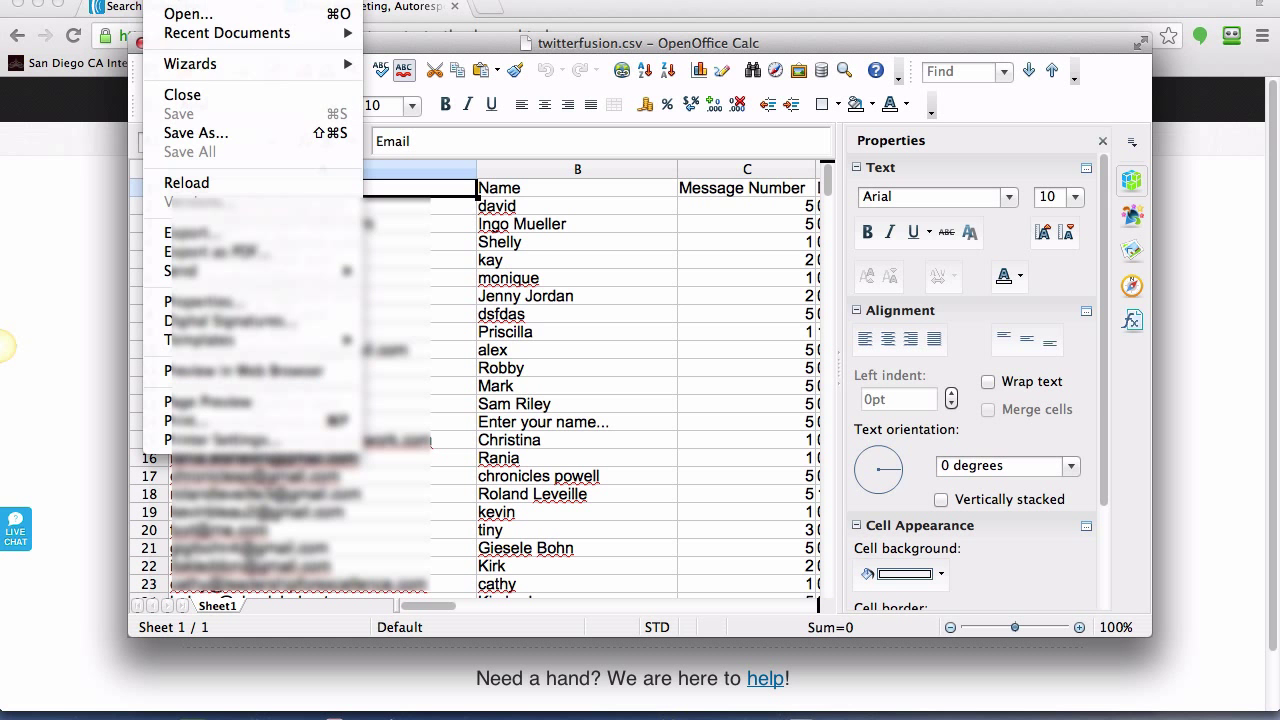
{"action": "left_click", "coordinate": [179, 133]}
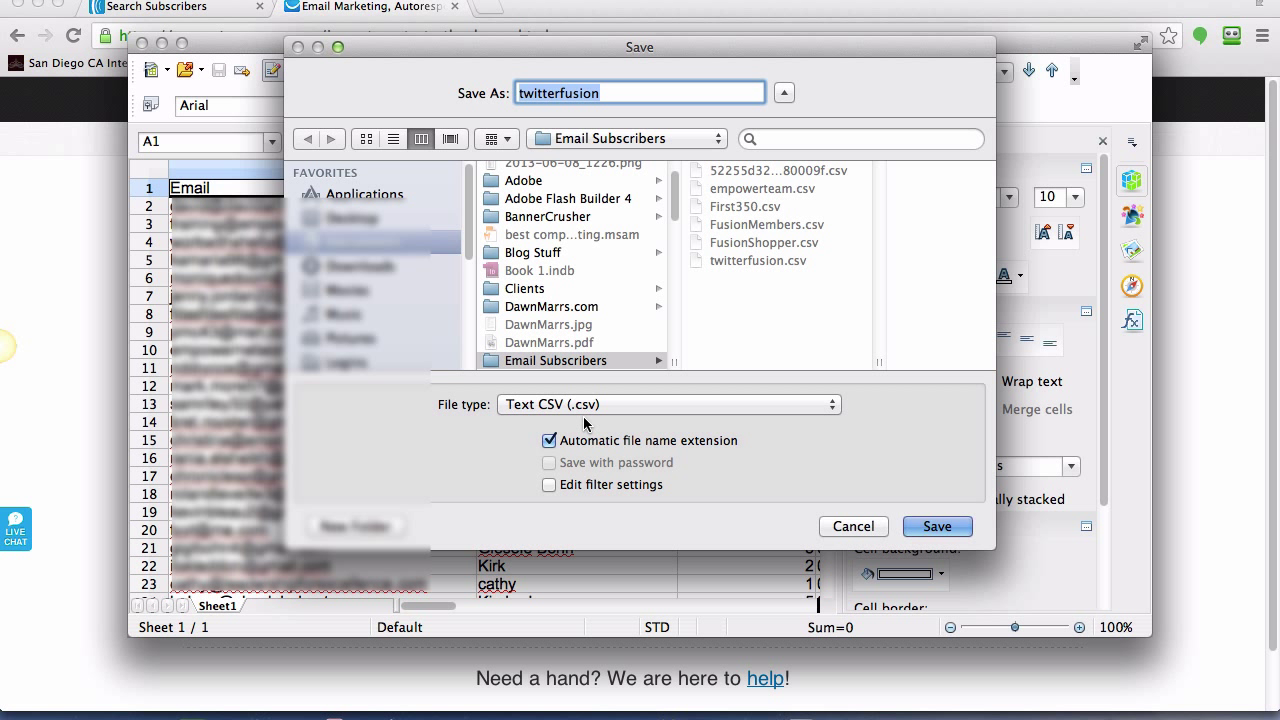
{"action": "left_click", "coordinate": [548, 486]}
{"action": "left_click", "coordinate": [940, 527]}
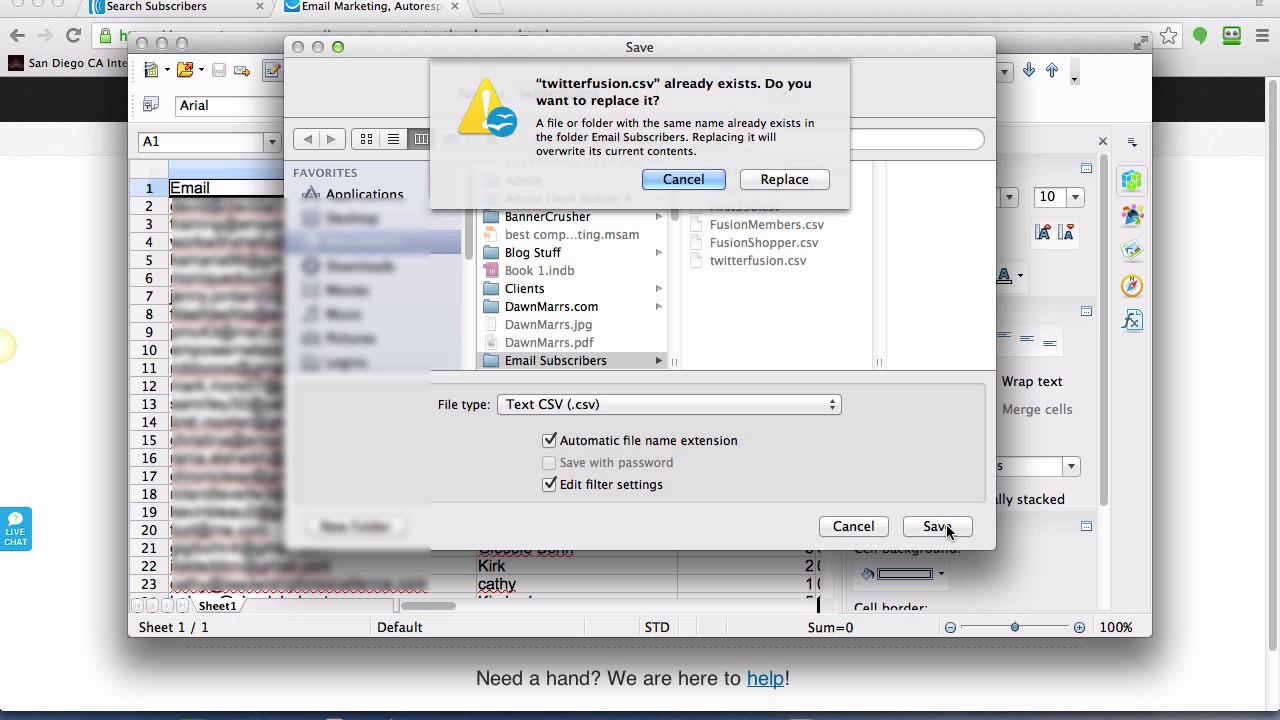
{"action": "left_click", "coordinate": [770, 182]}
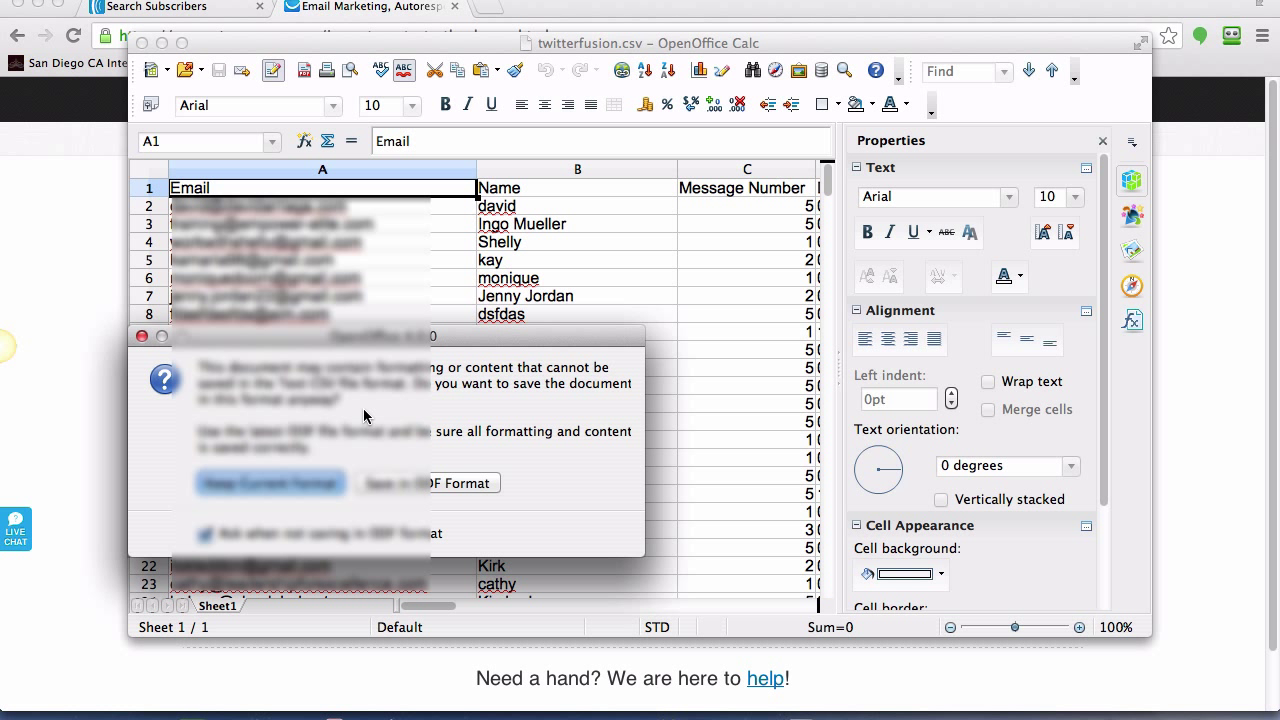
Keep the CSV format and export with the Unicode (UTF-8) character set, comma field delimiter and double-quote text delimiter.
{"action": "left_click", "coordinate": [240, 482]}
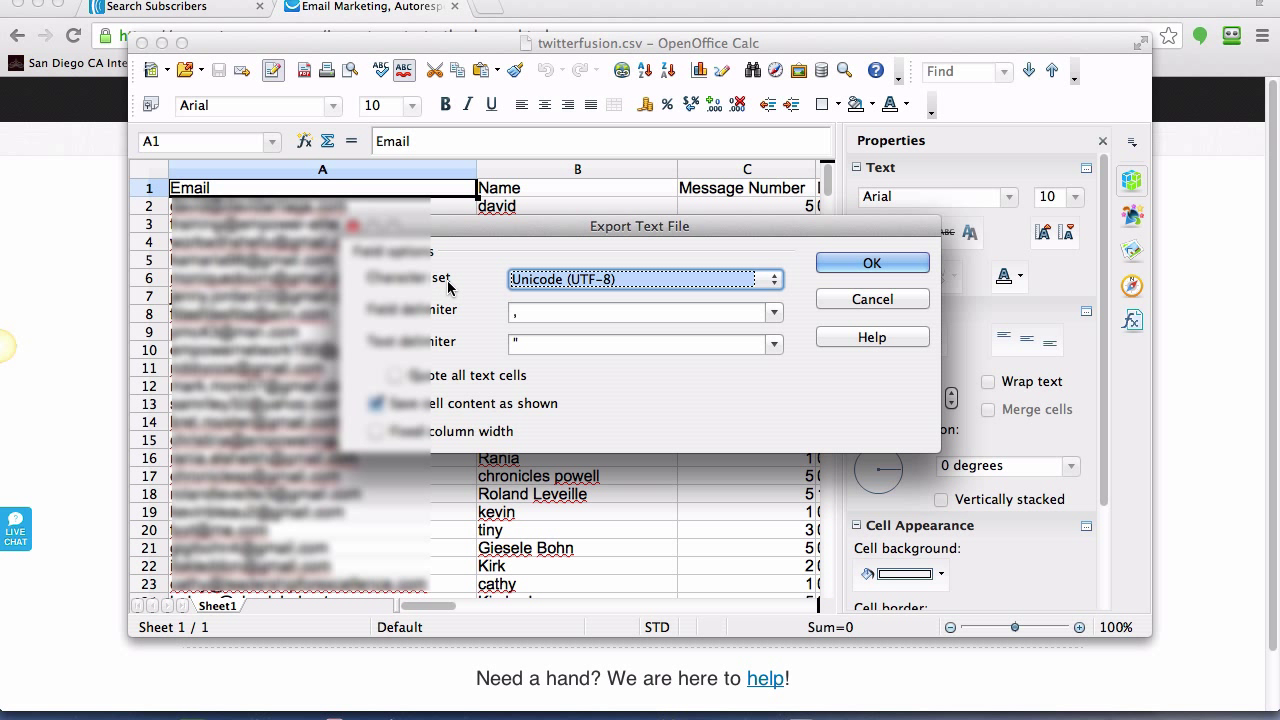
{"action": "left_click", "coordinate": [644, 283]}
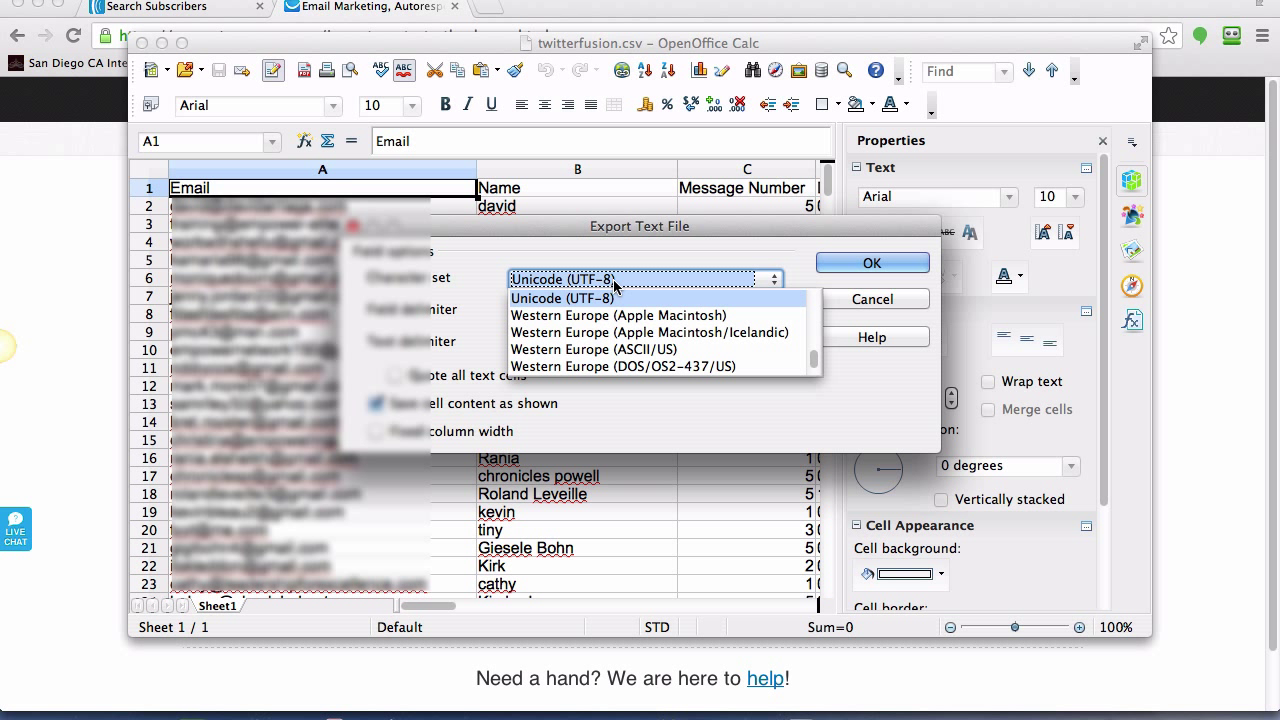
{"action": "left_click", "coordinate": [614, 284]}
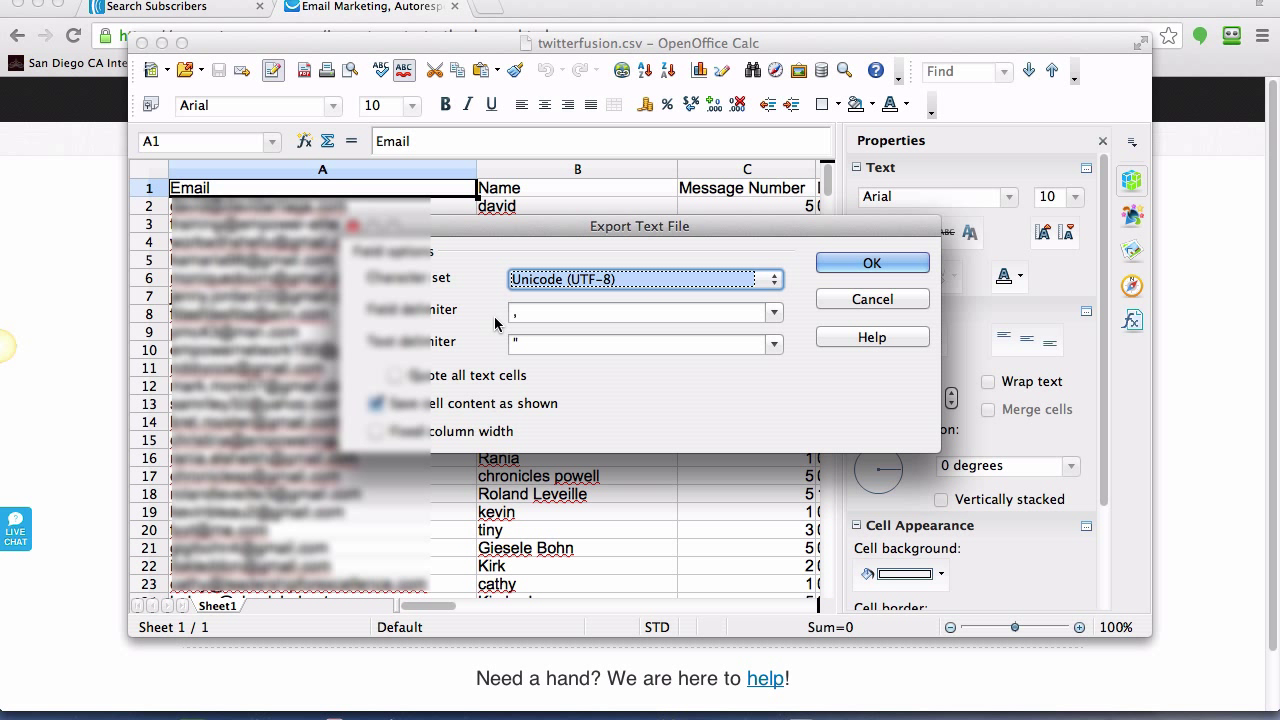
{"action": "left_click", "coordinate": [871, 265]}
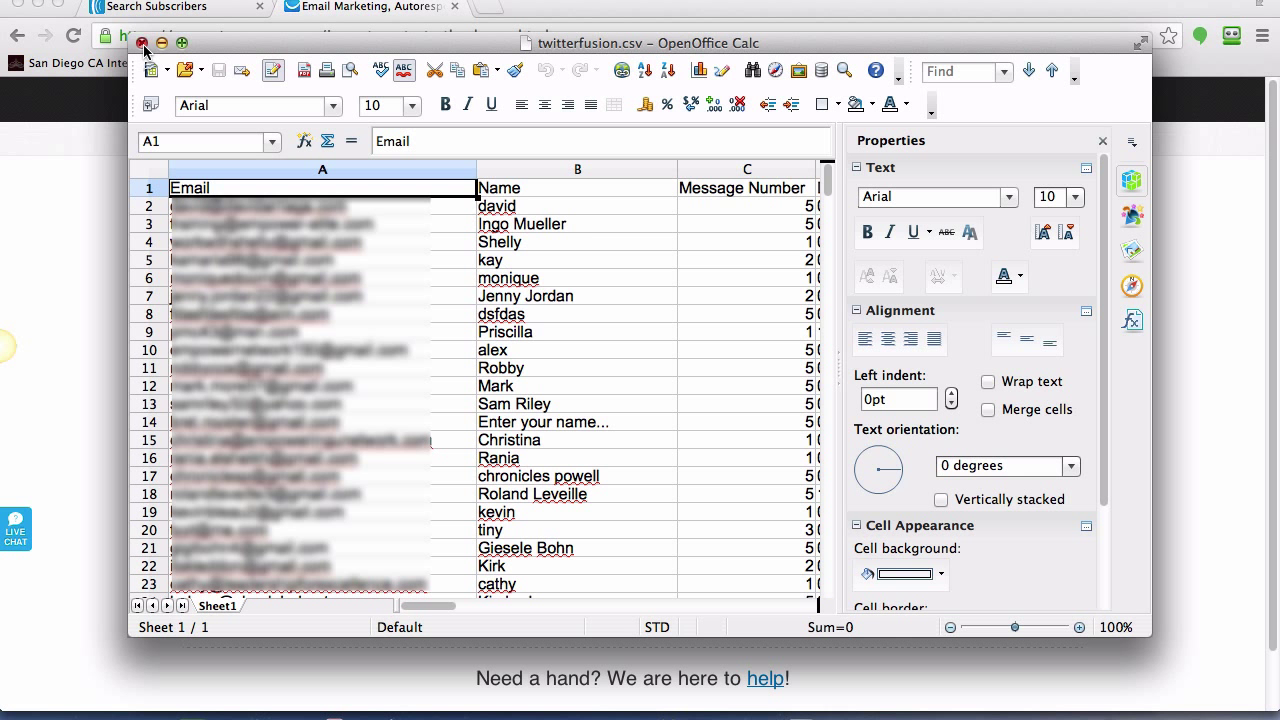
Close the twitterfusion.csv spreadsheet and go to the GetResponse dashboard in the browser.
{"action": "left_click", "coordinate": [142, 43]}
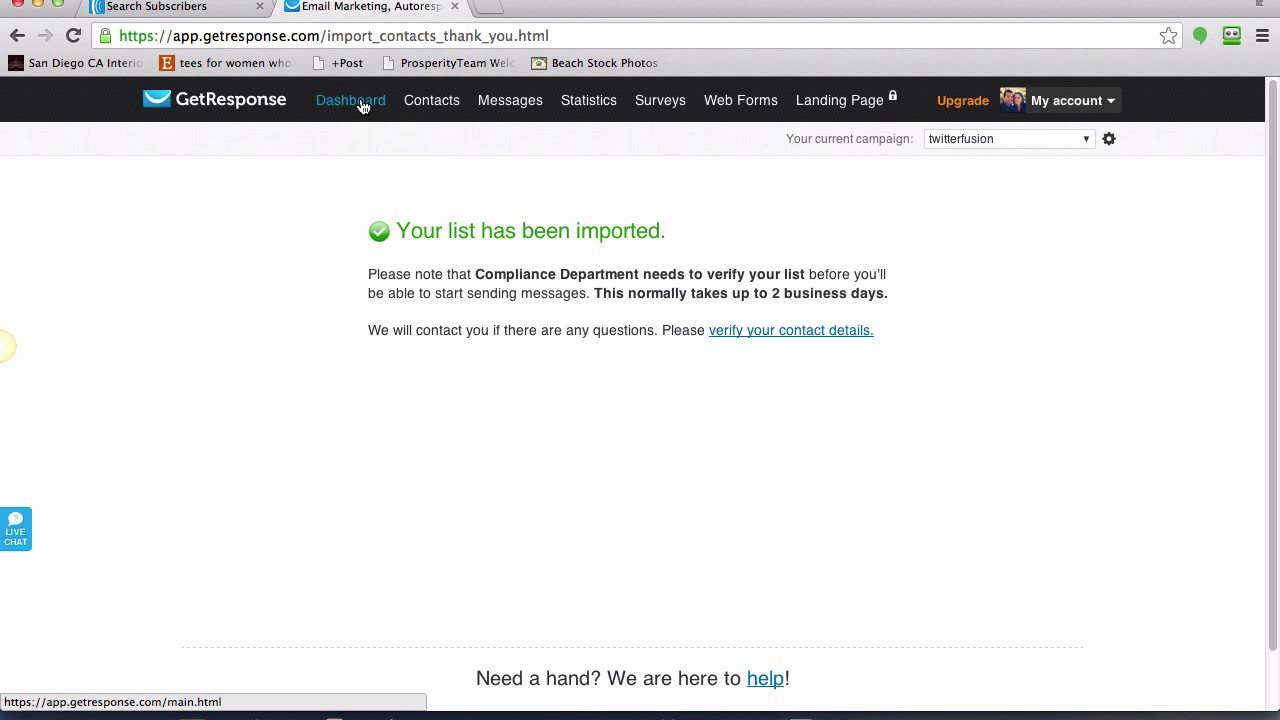
{"action": "left_click", "coordinate": [362, 107]}
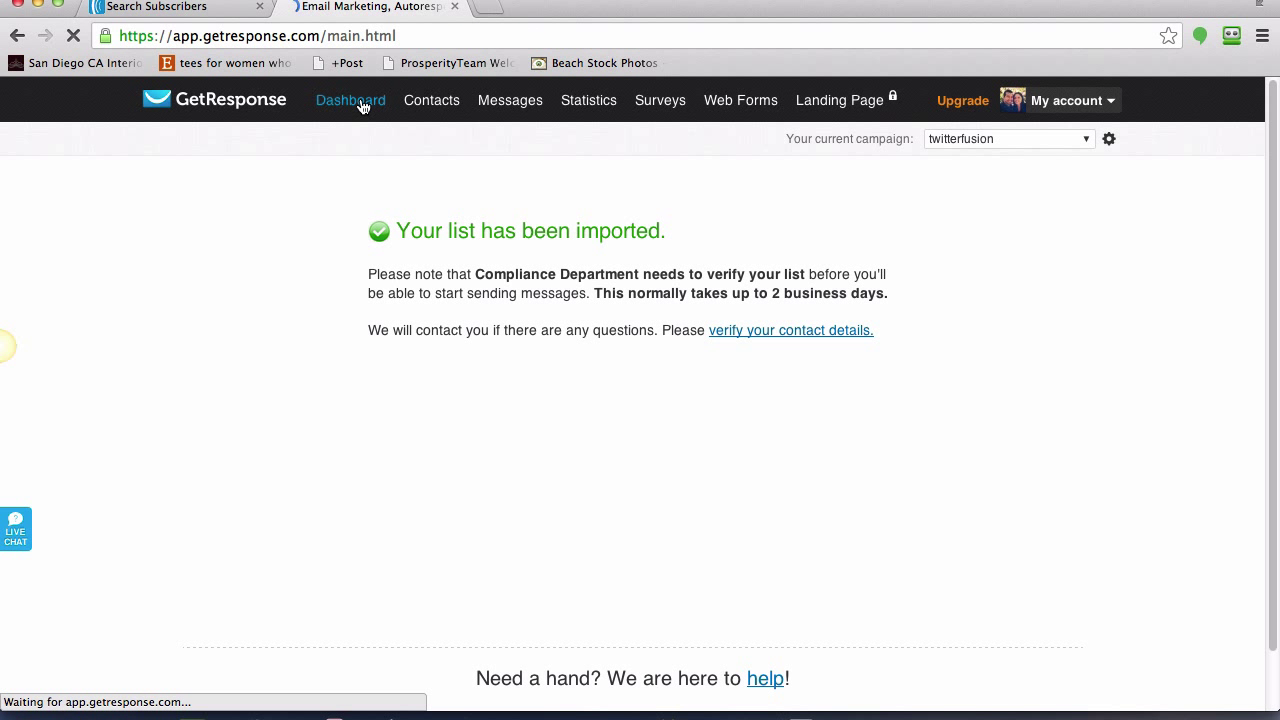